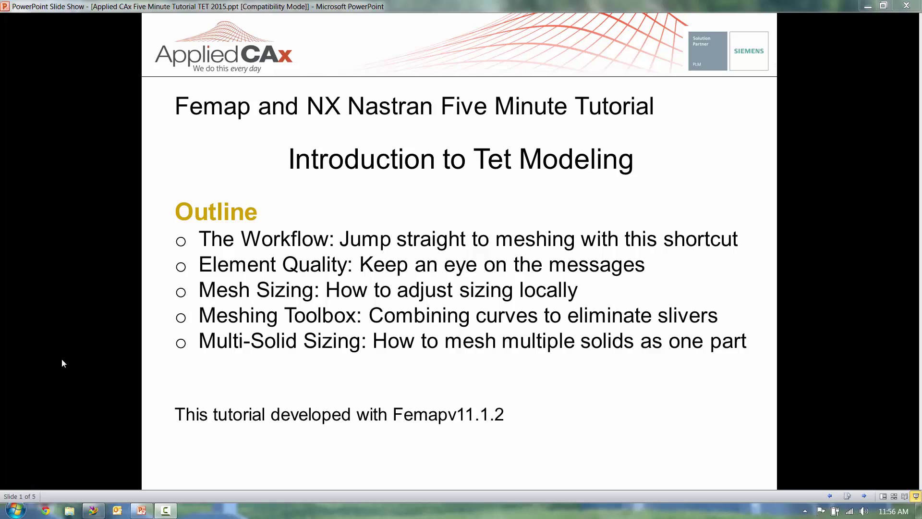
- Switch to Femap and tet mesh the stitched body with AISI 4340 Steel from the material library, keeping the default automesh options
{"action": "left_click", "coordinate": [93, 510]}
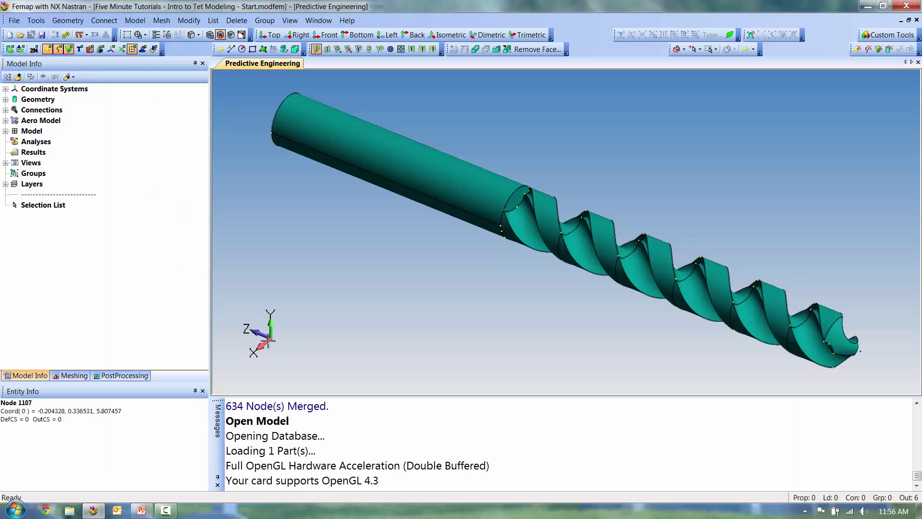
{"action": "left_click", "coordinate": [6, 100]}
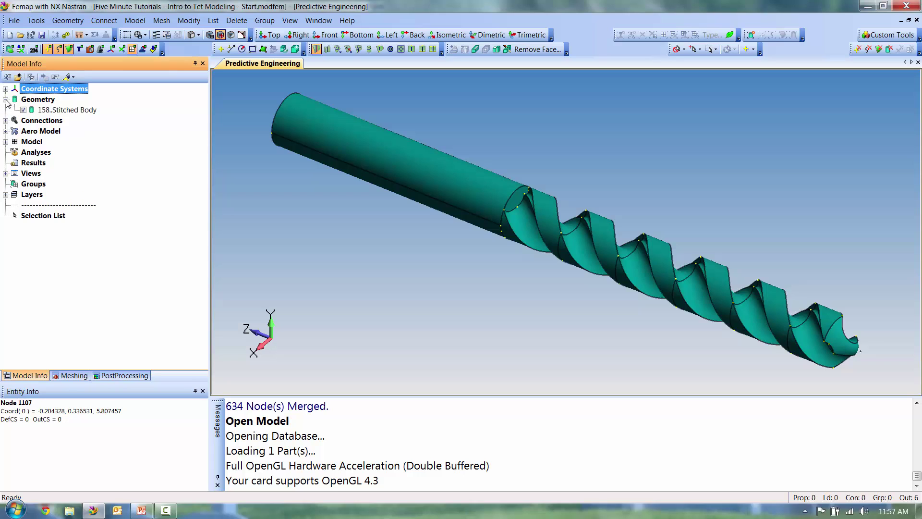
{"action": "right_click", "coordinate": [48, 111]}
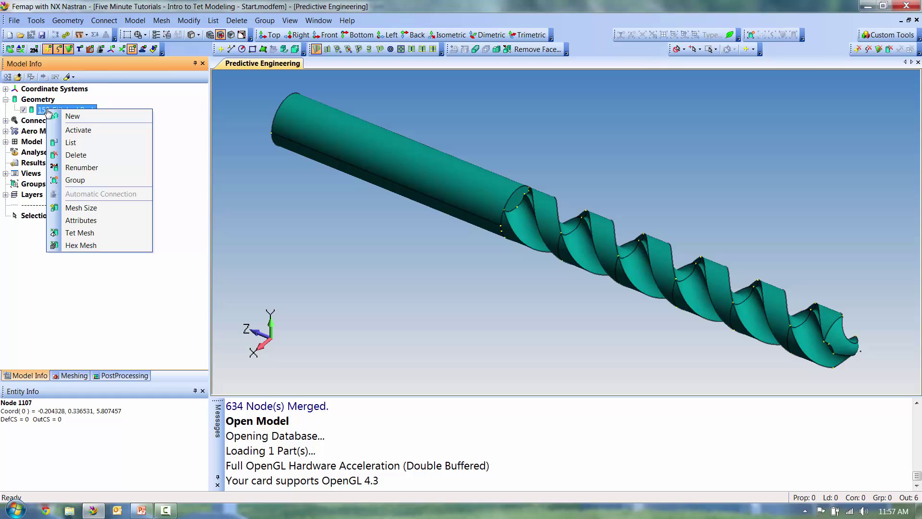
{"action": "left_click", "coordinate": [80, 233]}
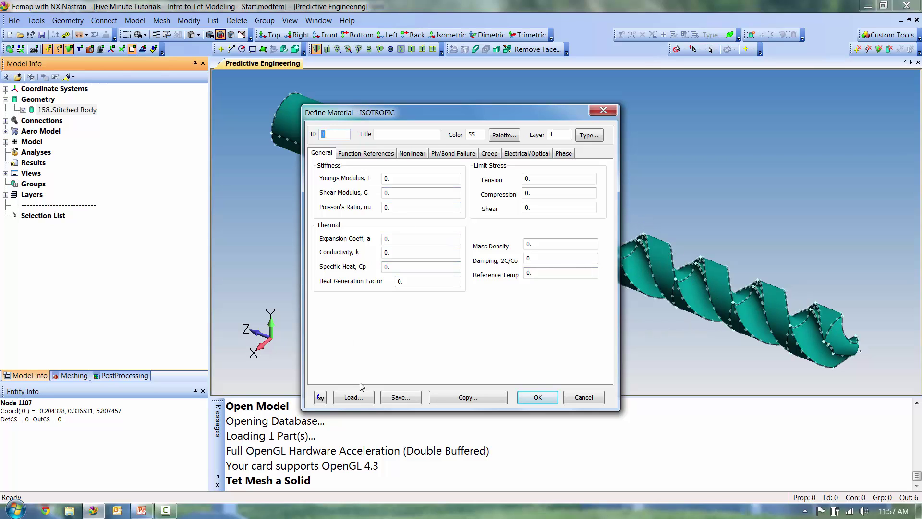
{"action": "left_click", "coordinate": [356, 397]}
{"action": "left_click", "coordinate": [355, 176]}
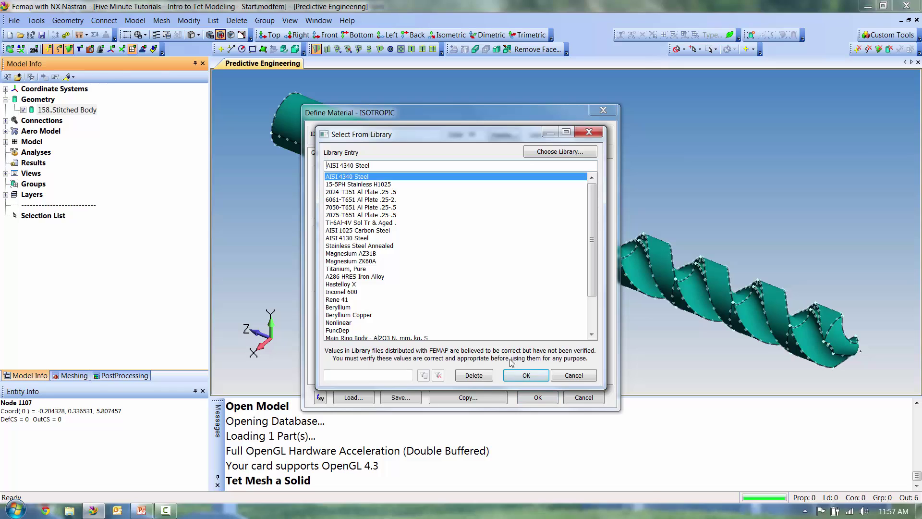
{"action": "left_click", "coordinate": [527, 375]}
{"action": "left_click", "coordinate": [533, 397]}
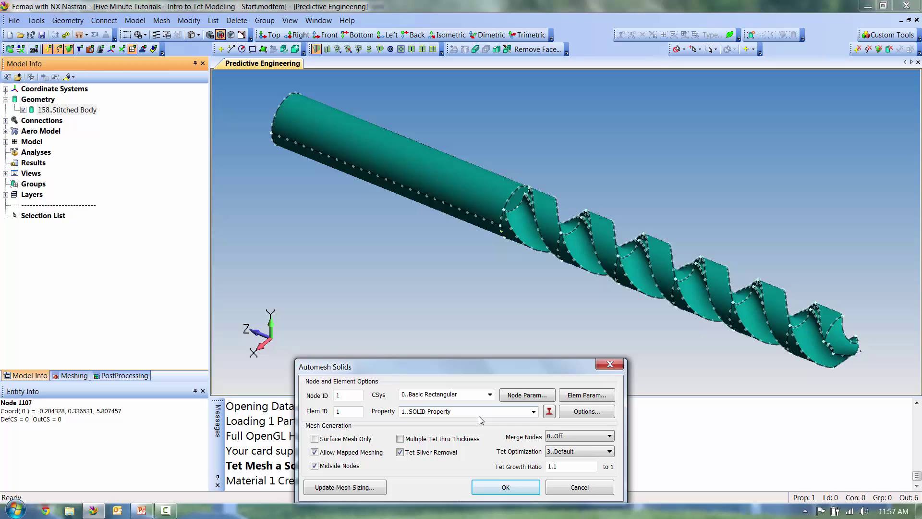
{"action": "left_click", "coordinate": [494, 488]}
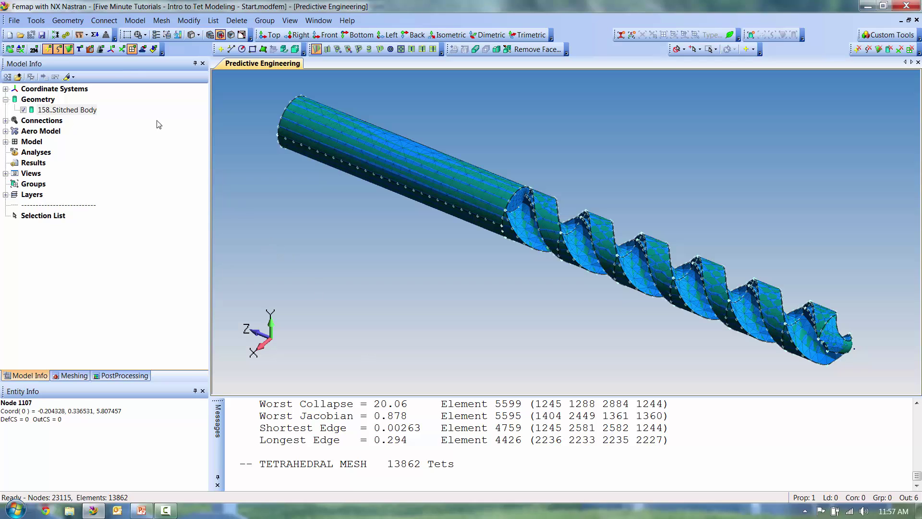
- Hide the surface display and examine the small elements where the drill's flute meets the shank
{"action": "left_click", "coordinate": [71, 51]}
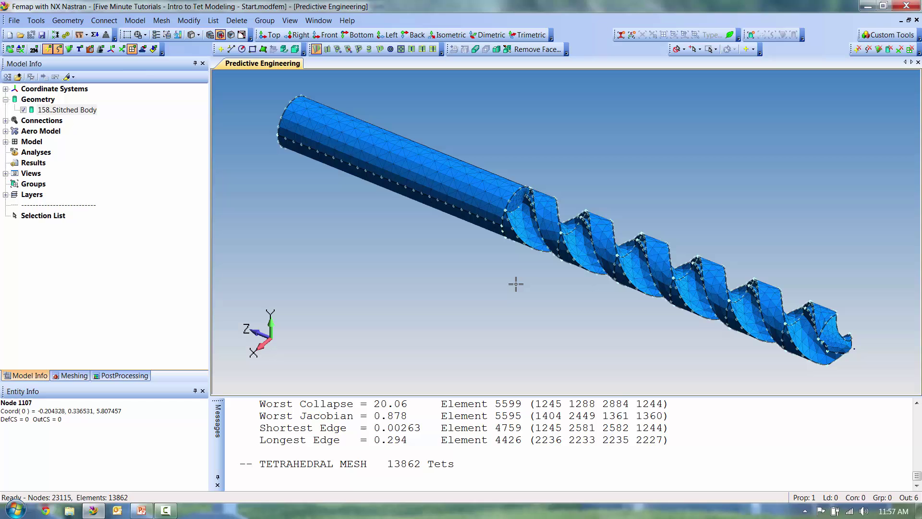
{"action": "scroll", "coordinate": [501, 168], "scroll_direction": "up", "scroll_amount": 5}
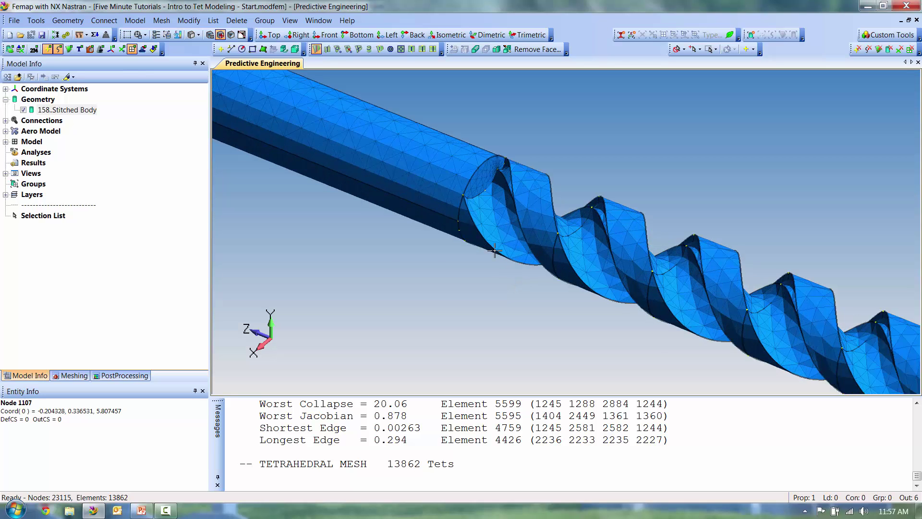
{"action": "scroll", "coordinate": [442, 251], "scroll_direction": "up", "scroll_amount": 6}
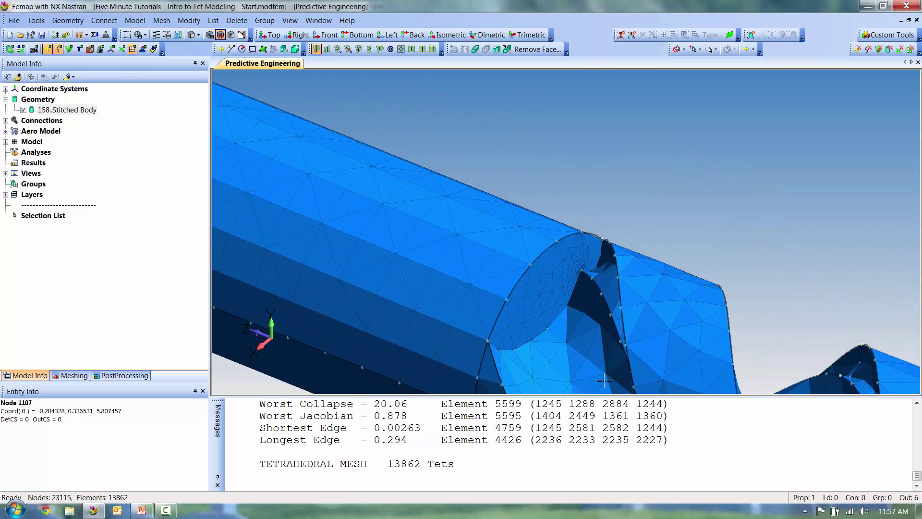
{"action": "scroll", "coordinate": [592, 336], "scroll_direction": "up", "scroll_amount": 1}
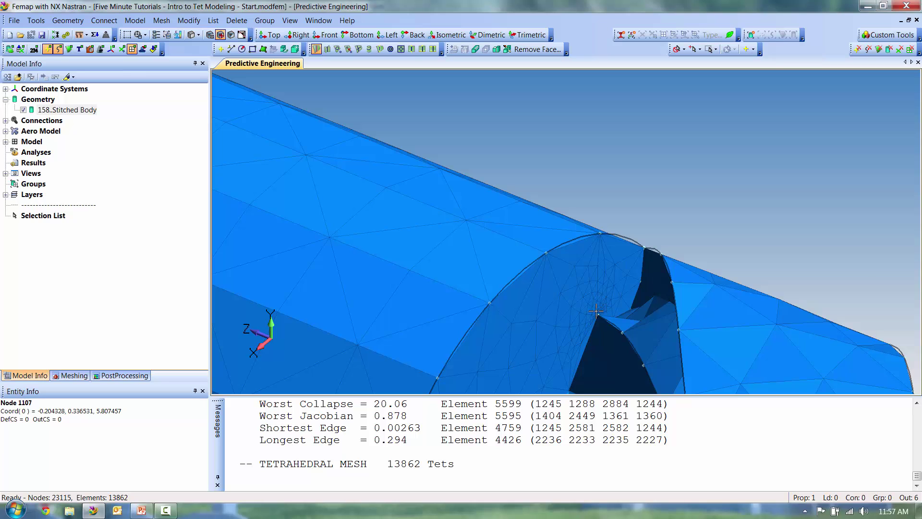
{"action": "middle_click_drag", "start_coordinate": [590, 302], "coordinate": [534, 322]}
{"action": "scroll", "coordinate": [534, 323], "scroll_direction": "up", "scroll_amount": 3}
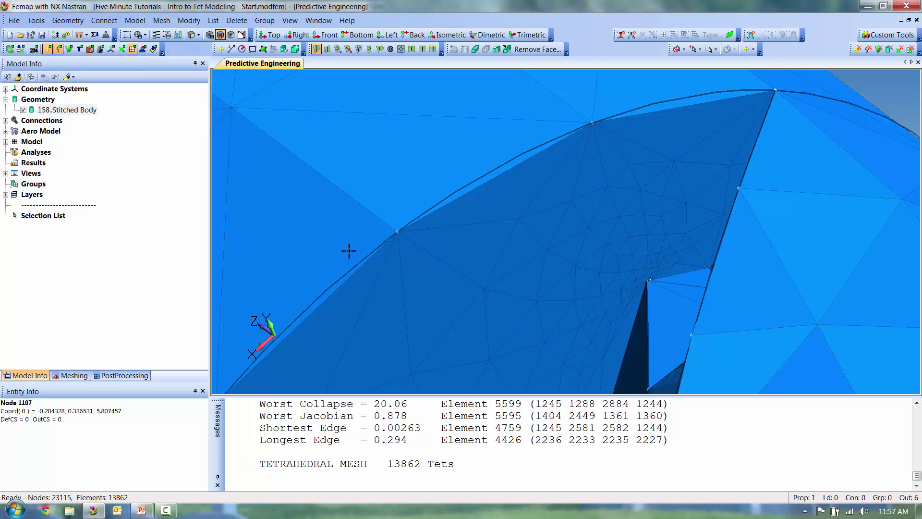
- Combine the curves at the sliver point where the flute meets the shank, using Add By Point with Combine Surfaces enabled
{"action": "left_click", "coordinate": [81, 376]}
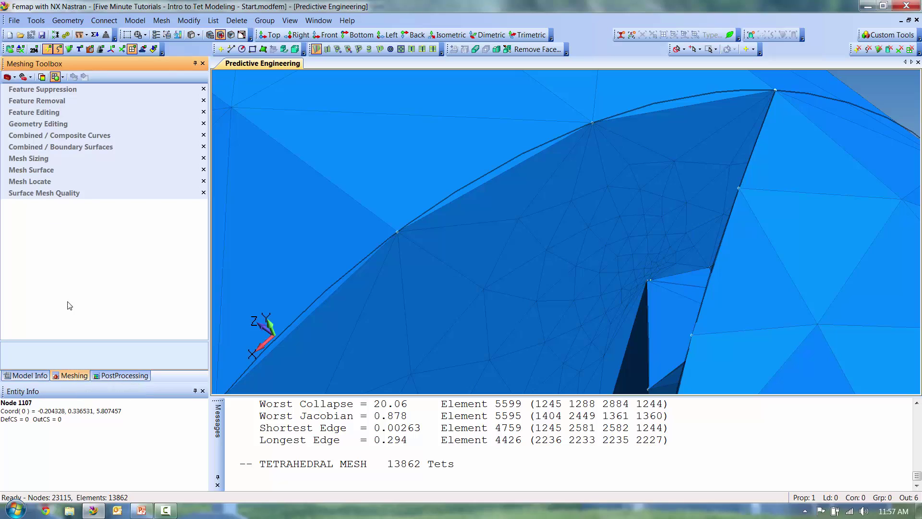
{"action": "left_click", "coordinate": [44, 137]}
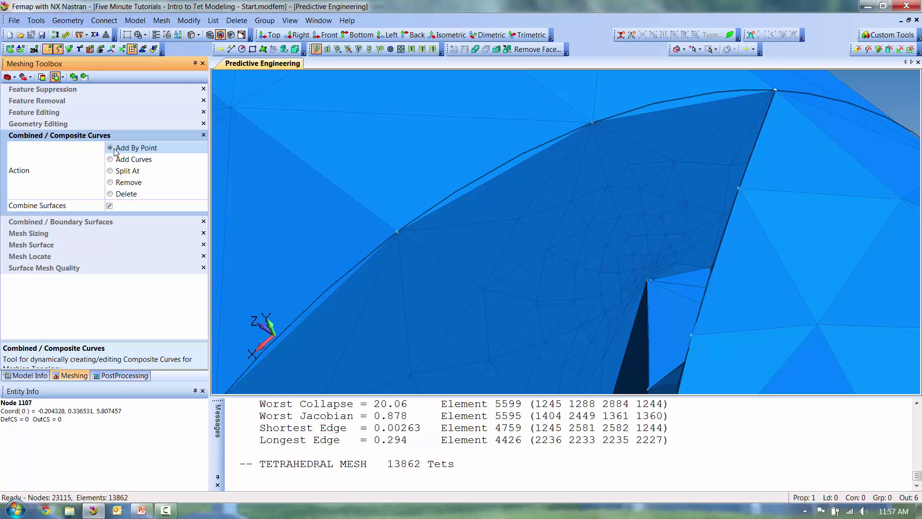
{"action": "left_click", "coordinate": [75, 79]}
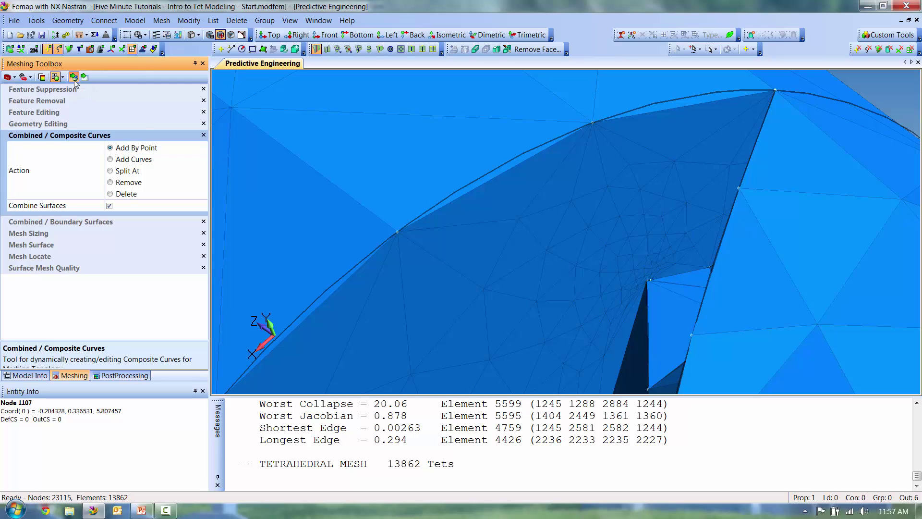
{"action": "left_click", "coordinate": [653, 277]}
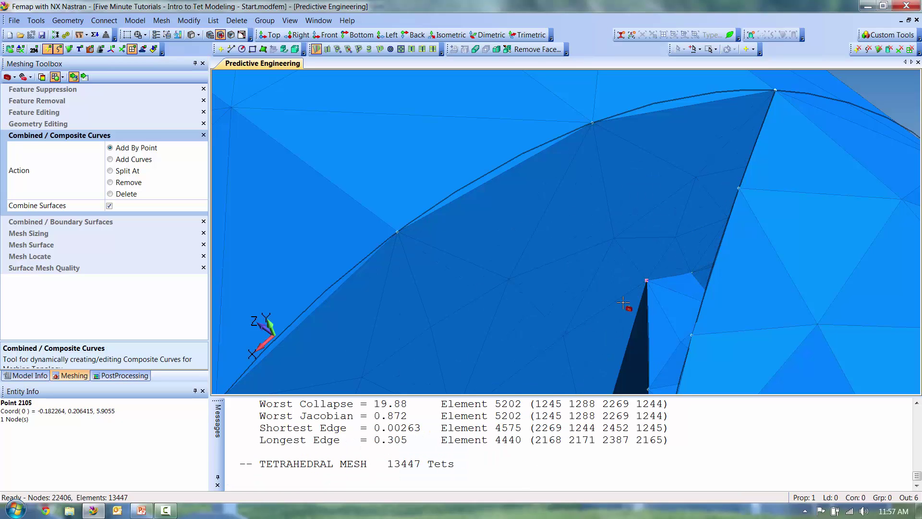
- Combine the curves at the matching sliver point on the opposite side of the drill
{"action": "middle_click_drag", "start_coordinate": [691, 282], "coordinate": [725, 284]}
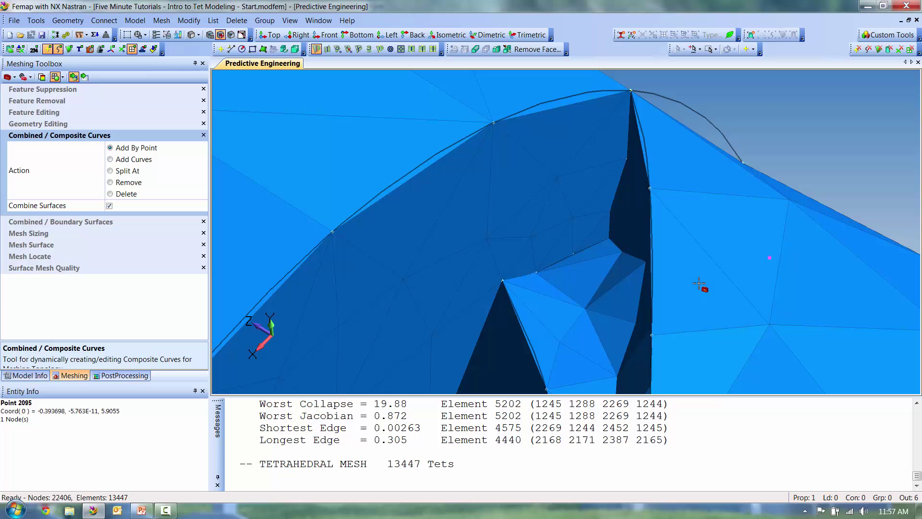
{"action": "middle_click_drag", "start_coordinate": [578, 336], "coordinate": [627, 195]}
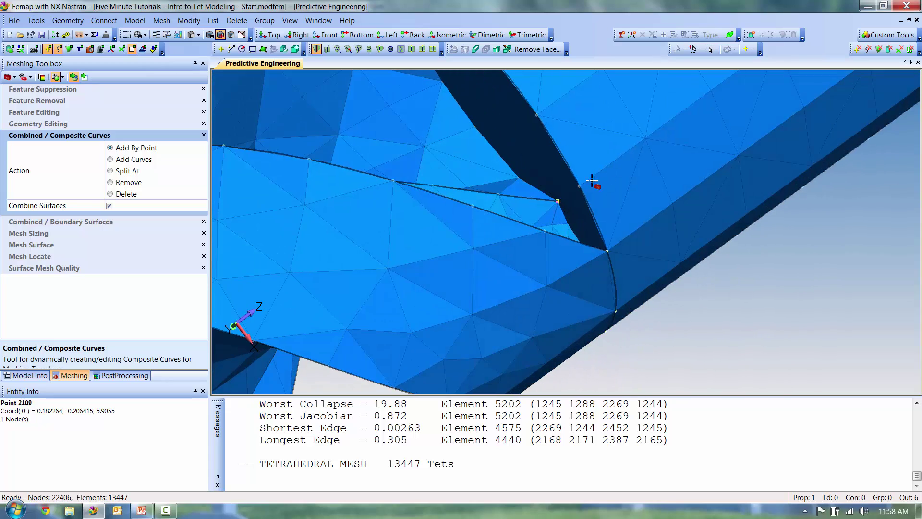
{"action": "scroll", "coordinate": [597, 186], "scroll_direction": "up", "scroll_amount": 3}
{"action": "left_click", "coordinate": [532, 114]}
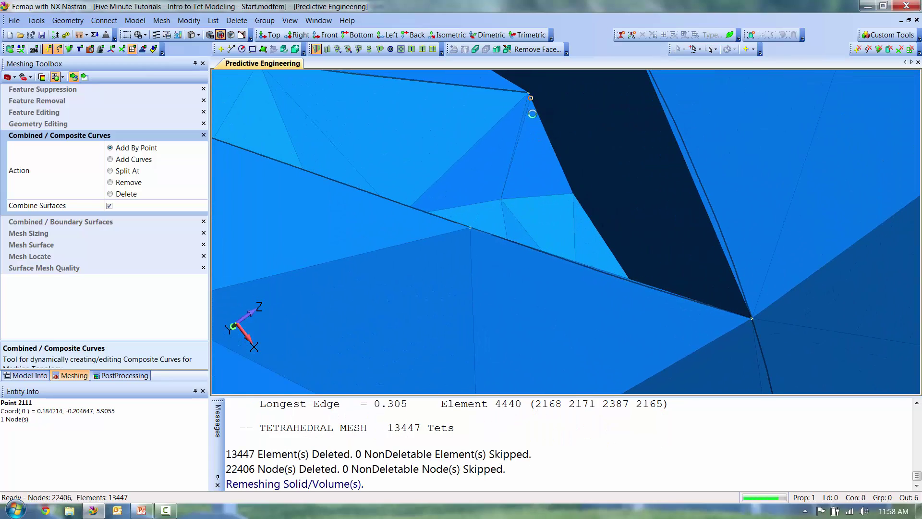
- Set the mesh sizing of the combined curve at the flute's end to 2 elements
{"action": "middle_click_drag", "start_coordinate": [556, 181], "coordinate": [642, 222]}
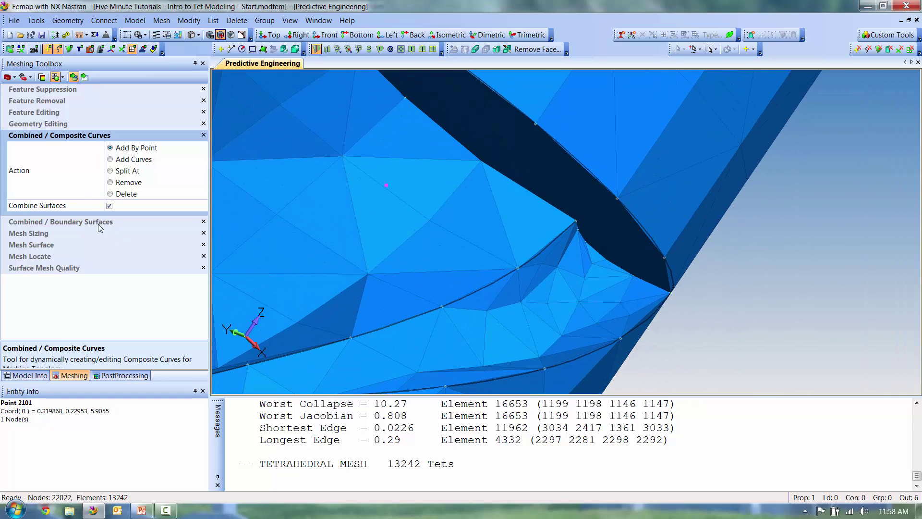
{"action": "left_click", "coordinate": [38, 233]}
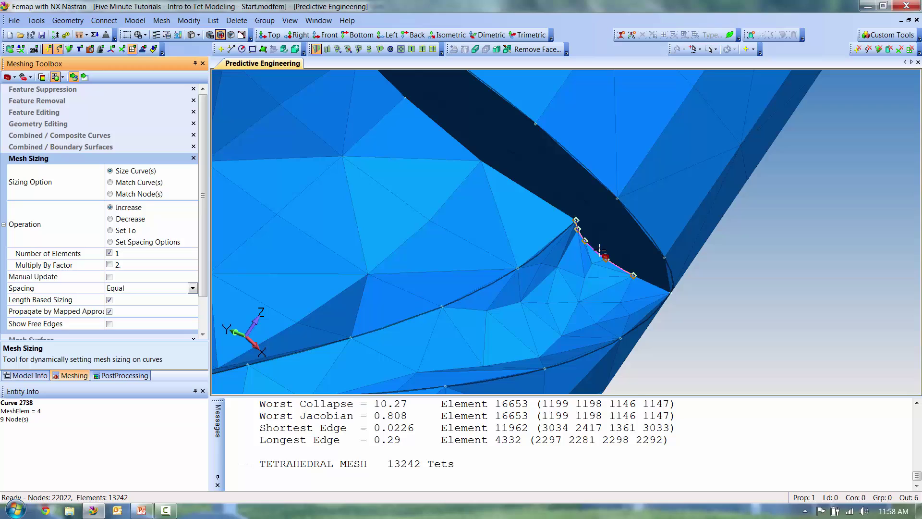
{"action": "left_click", "coordinate": [124, 230]}
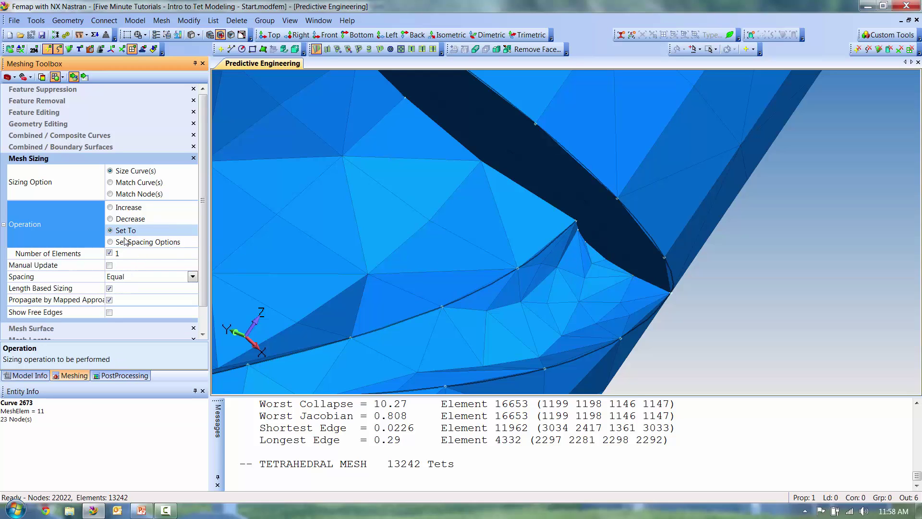
{"action": "left_click", "coordinate": [135, 253]}
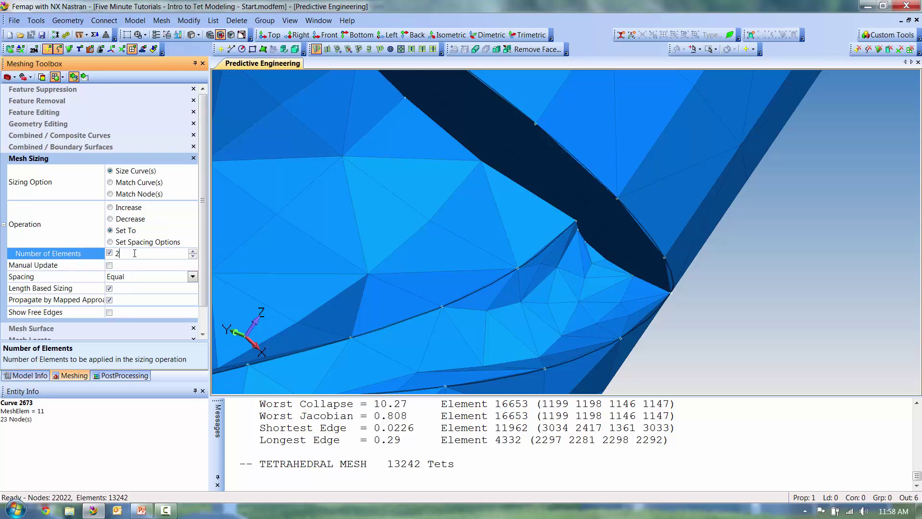
{"action": "left_click", "coordinate": [585, 241]}
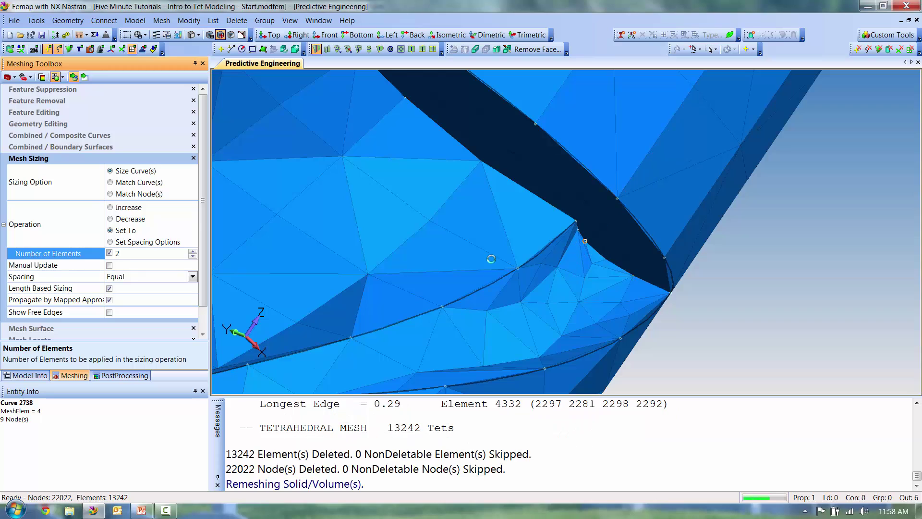
- Apply the 2-element sizing to the matching curve on the drill's other side and end the sizing tool
{"action": "middle_click_drag", "start_coordinate": [404, 277], "coordinate": [633, 296]}
{"action": "middle_click_drag", "start_coordinate": [706, 288], "coordinate": [505, 150]}
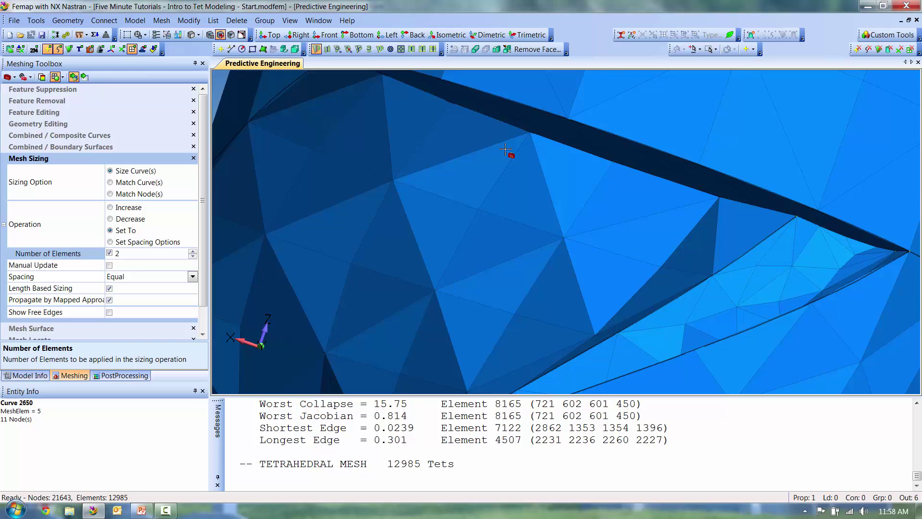
{"action": "scroll", "coordinate": [506, 150], "scroll_direction": "down", "scroll_amount": 2}
{"action": "left_click", "coordinate": [729, 169]}
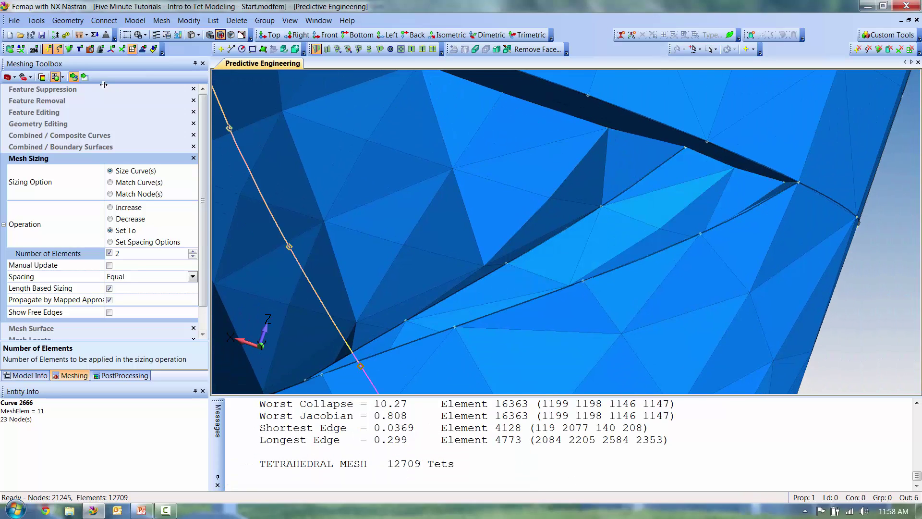
{"action": "left_click", "coordinate": [74, 77]}
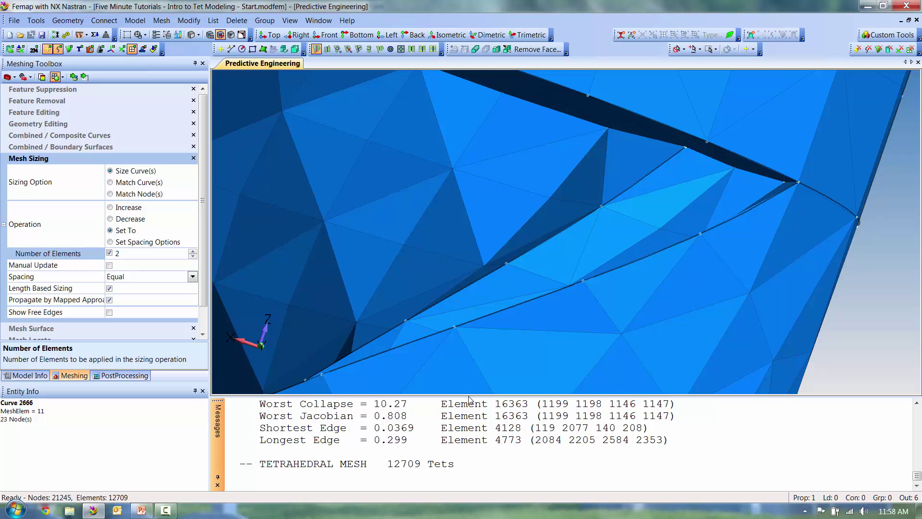
- Review the tetrahedral mesh quality report, highlighting the 0.80 to 0.90 Jacobian row
{"action": "left_click_drag", "start_coordinate": [470, 400], "coordinate": [475, 205]}
{"action": "scroll", "coordinate": [497, 331], "scroll_direction": "up", "scroll_amount": 6}
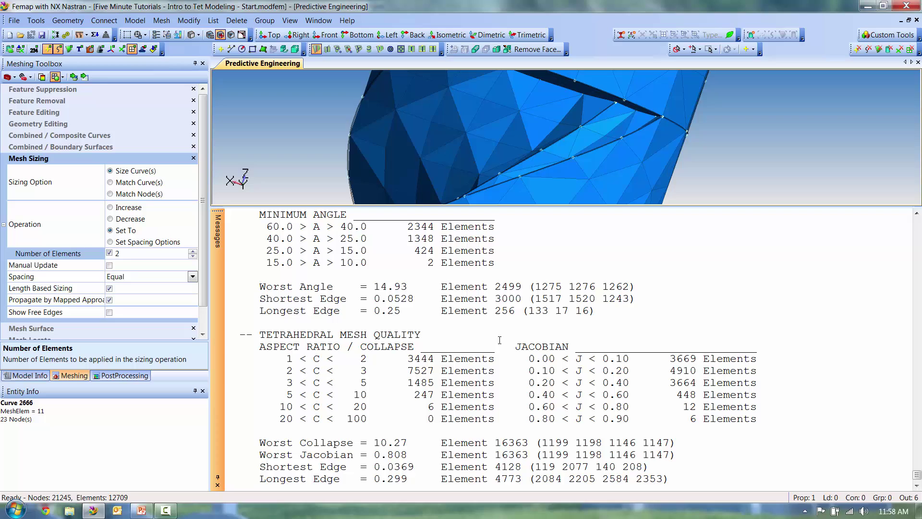
{"action": "scroll", "coordinate": [499, 340], "scroll_direction": "down", "scroll_amount": 1}
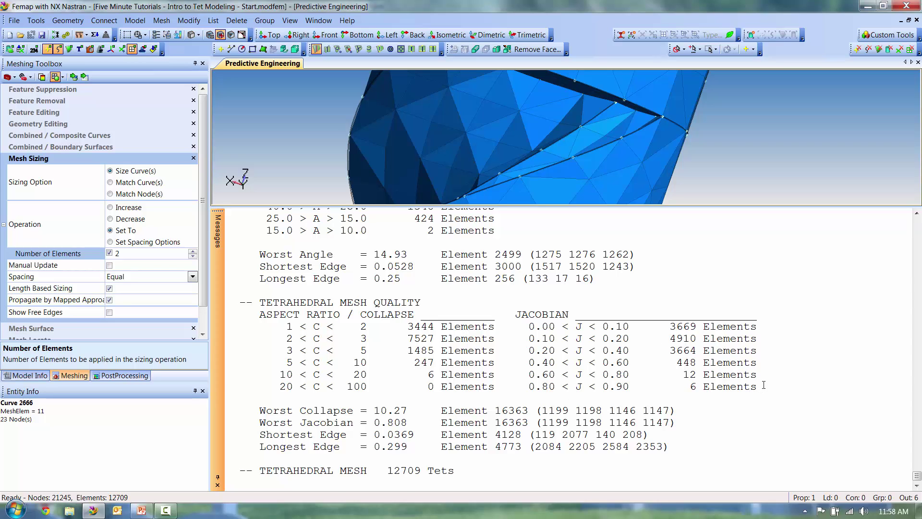
{"action": "left_click_drag", "start_coordinate": [763, 385], "coordinate": [530, 386]}
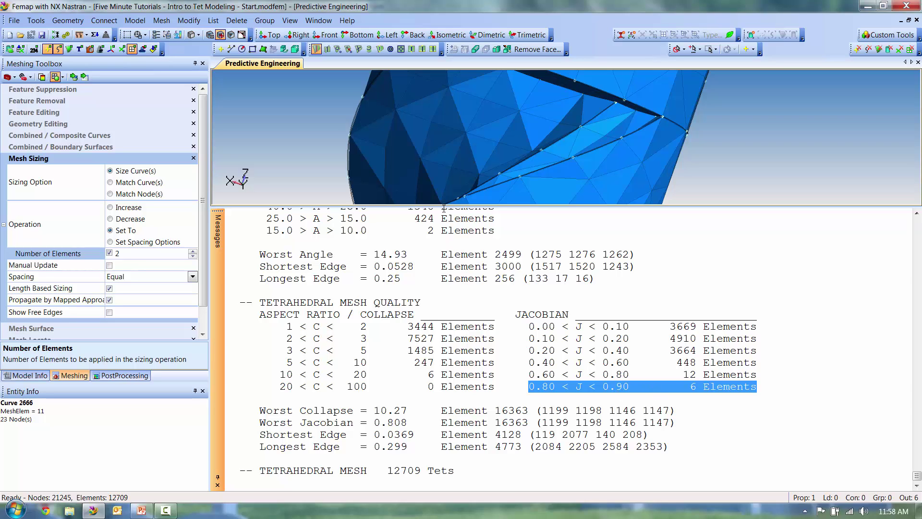
{"action": "left_click_drag", "start_coordinate": [443, 205], "coordinate": [447, 373]}
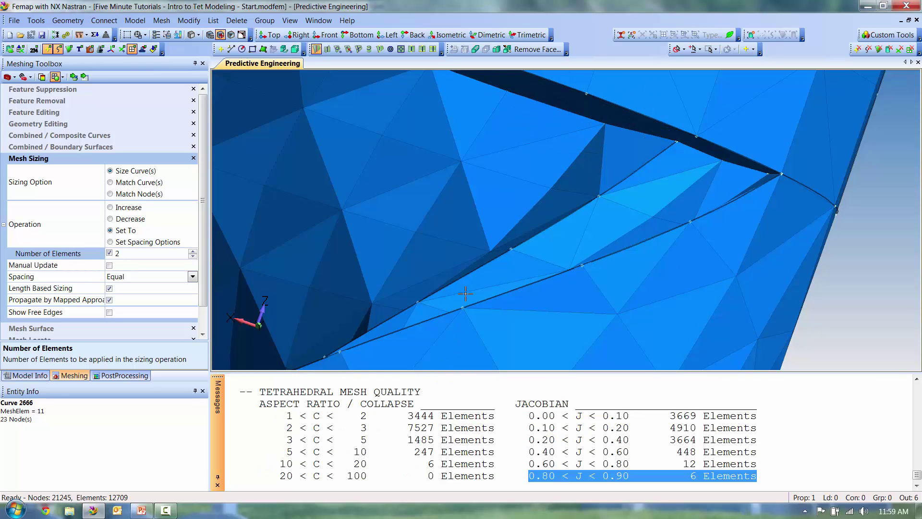
- Look over the remeshed drill and close the model without saving changes
{"action": "scroll", "coordinate": [502, 192], "scroll_direction": "down", "scroll_amount": 5}
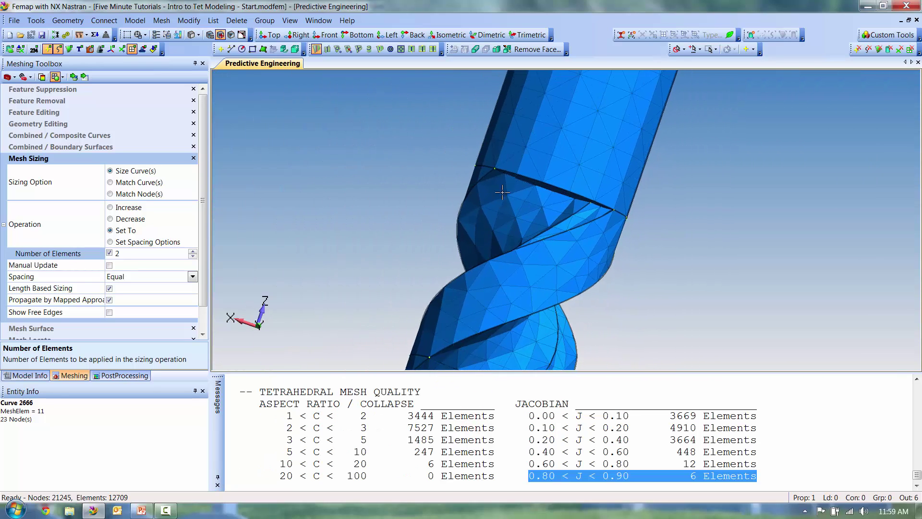
{"action": "left_click_drag", "start_coordinate": [502, 192], "coordinate": [583, 183]}
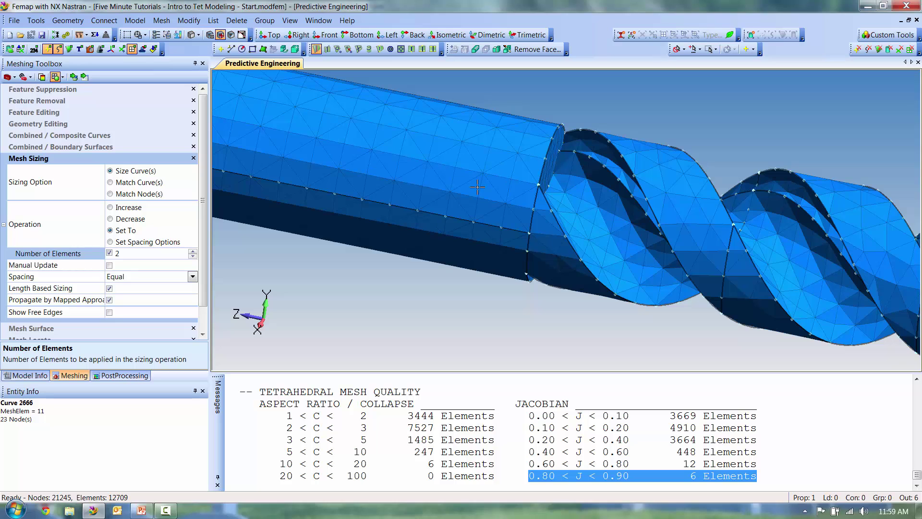
{"action": "left_click", "coordinate": [916, 21]}
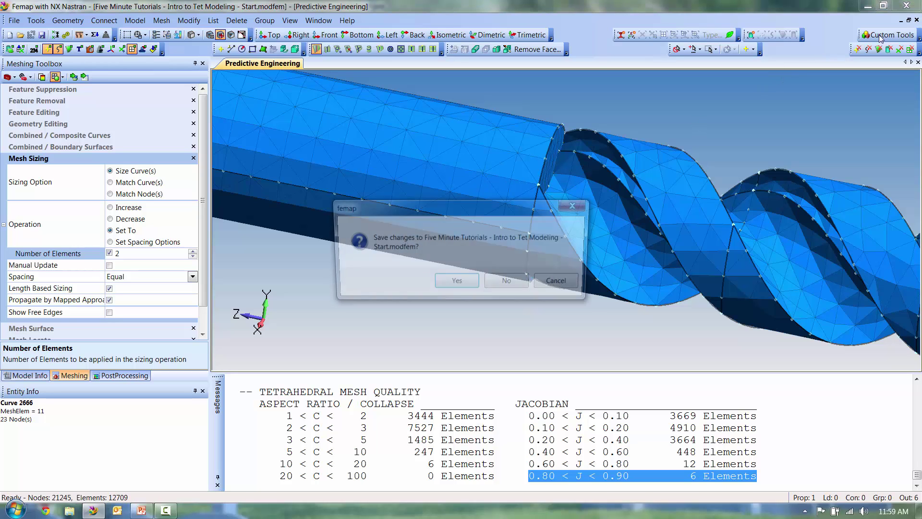
{"action": "left_click", "coordinate": [510, 283]}
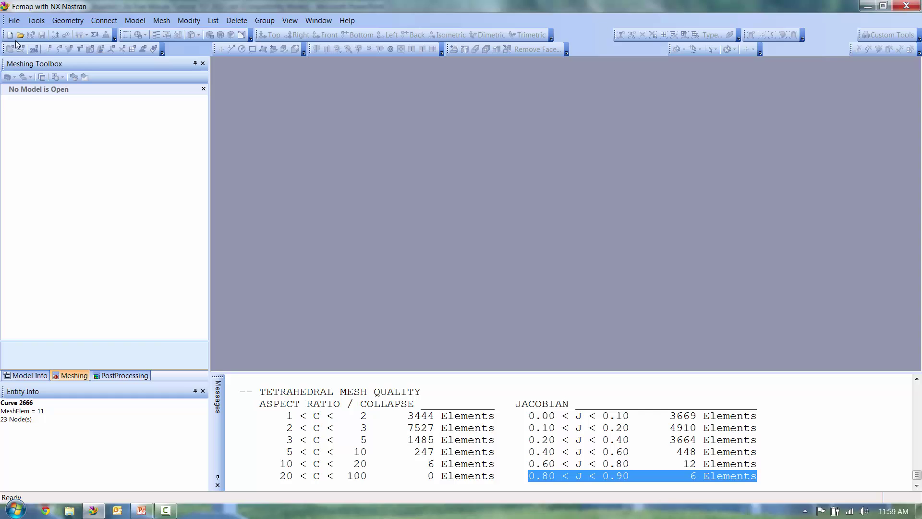
- Open the Intro to Tet Modeling start model from the Five Minute Tutorials folder
{"action": "left_click", "coordinate": [20, 34]}
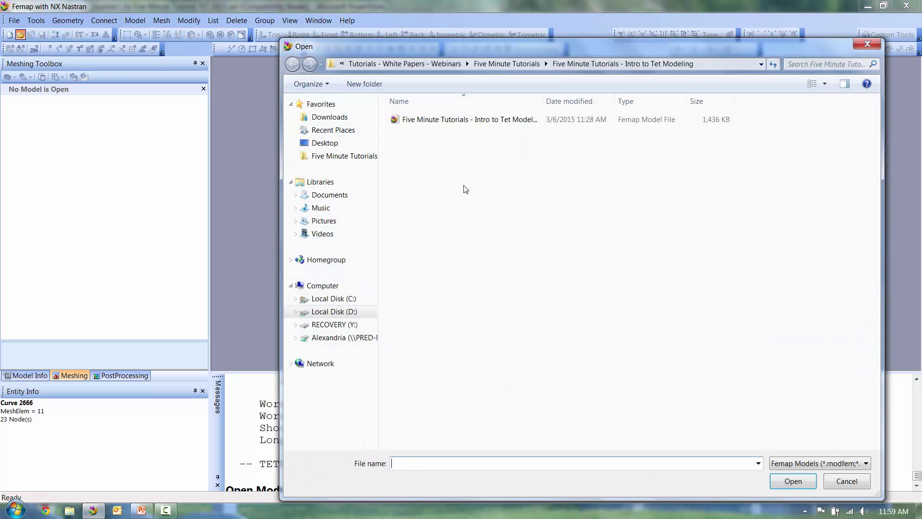
{"action": "double_click", "coordinate": [490, 121]}
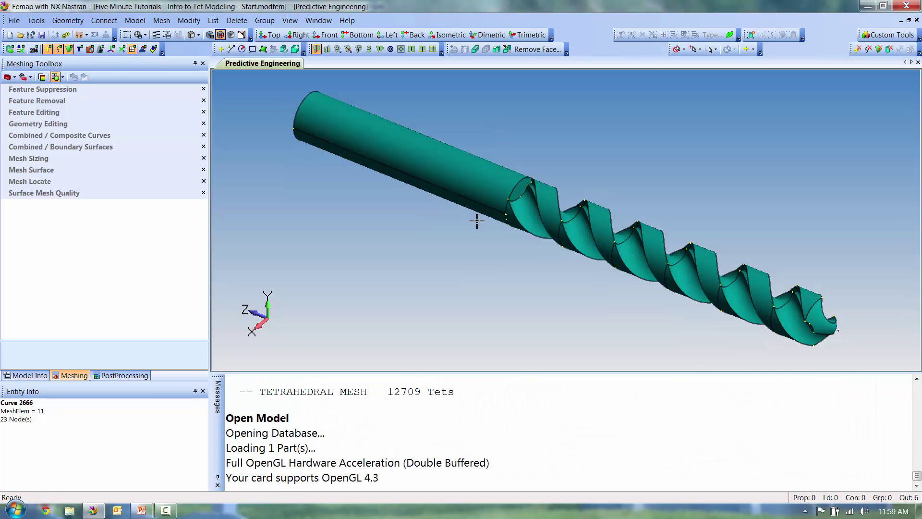
- Slice the drill solid with an XY plane offset +.25 in Z from the seam point at the shank's end
{"action": "scroll", "coordinate": [477, 200], "scroll_direction": "up", "scroll_amount": 5}
{"action": "middle_click_drag", "start_coordinate": [439, 346], "coordinate": [537, 284]}
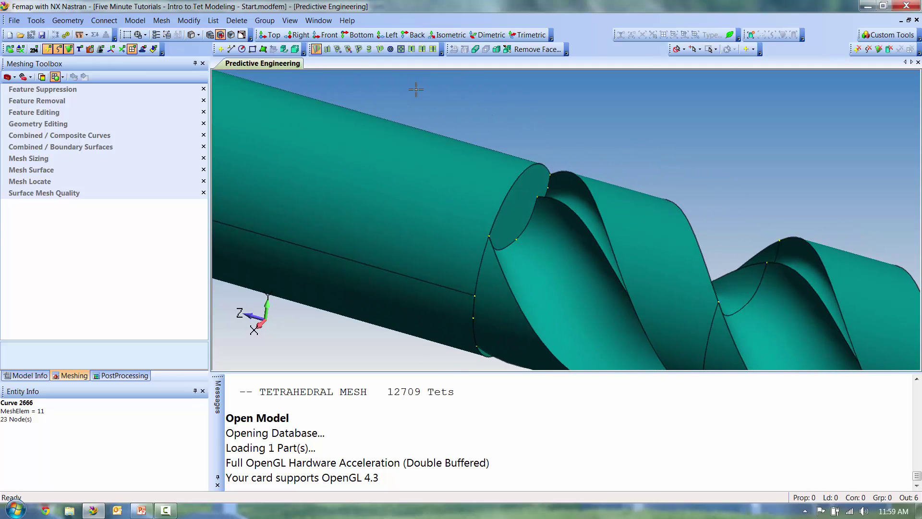
{"action": "left_click", "coordinate": [67, 21]}
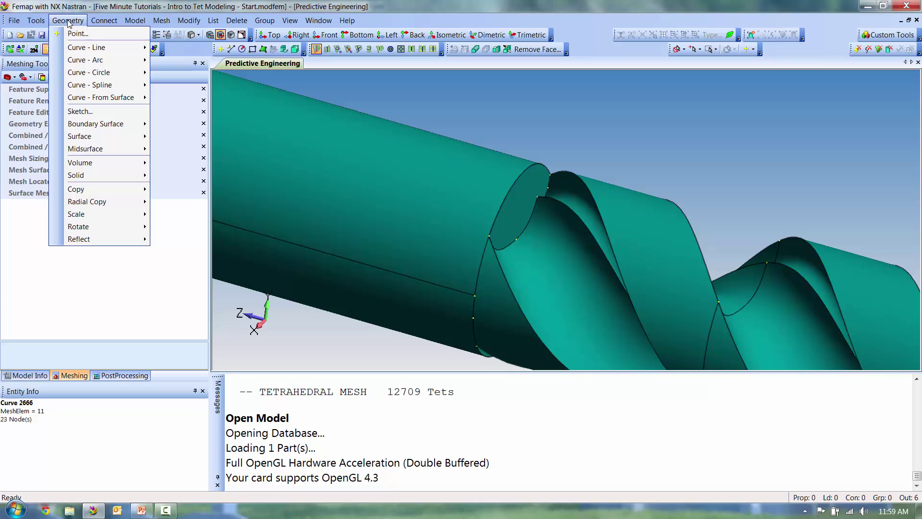
{"action": "mouse_move", "coordinate": [88, 178]}
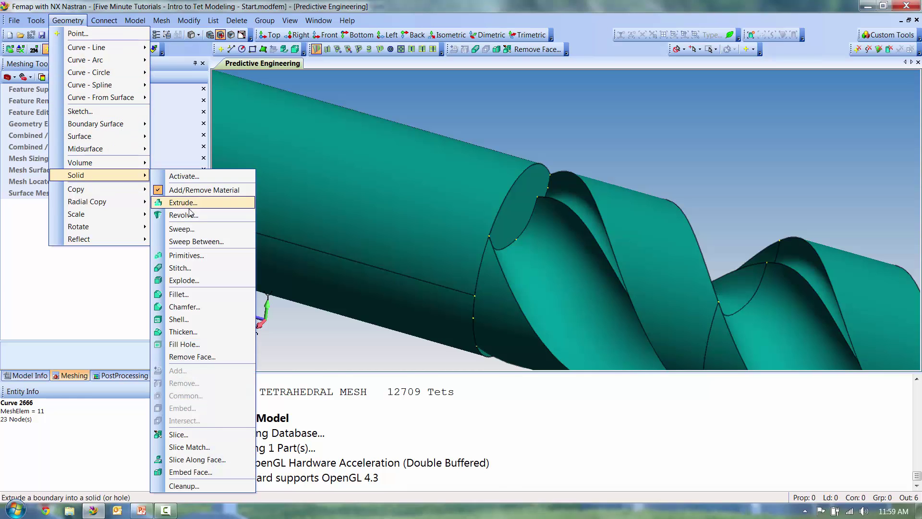
{"action": "left_click", "coordinate": [197, 434]}
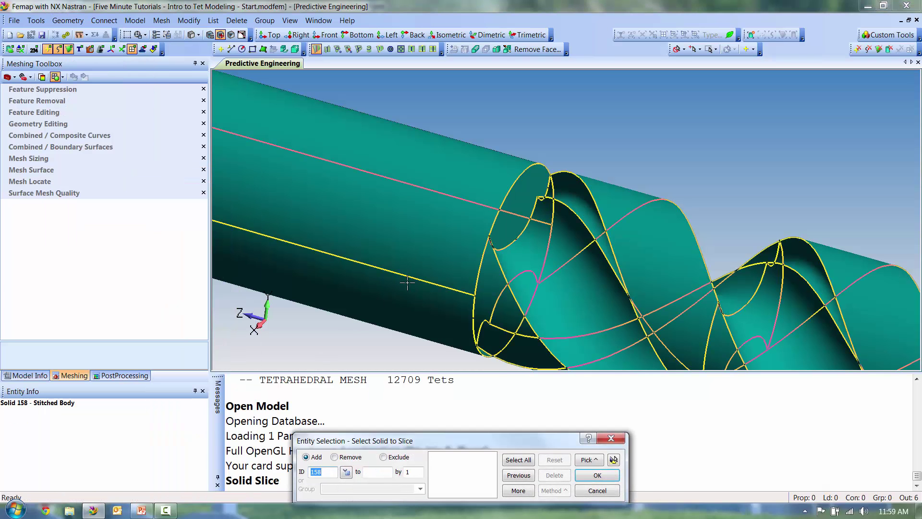
{"action": "left_click", "coordinate": [466, 232]}
{"action": "key", "text": "Return"}
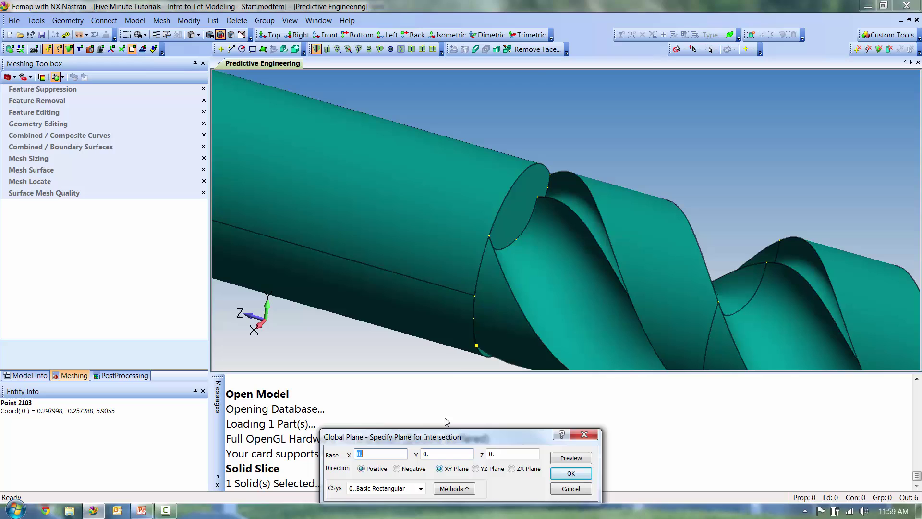
{"action": "left_click", "coordinate": [474, 295]}
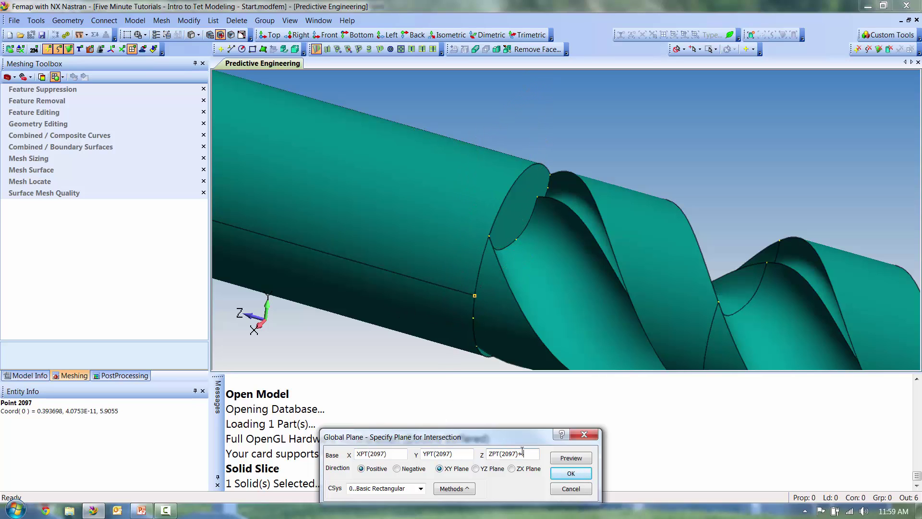
{"action": "left_click", "coordinate": [564, 473]}
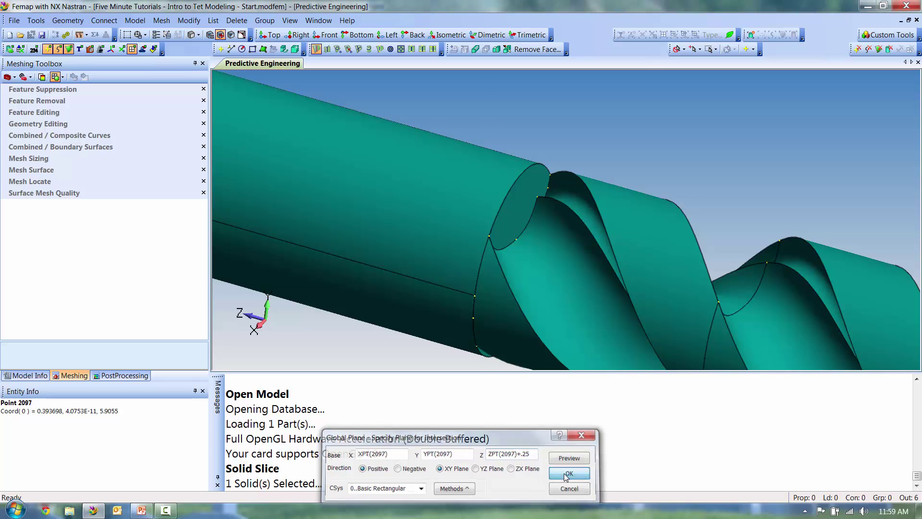
- Slice the flute-side solid with an XY plane based on the outer edge point where the second flute section starts
{"action": "right_click", "coordinate": [627, 285]}
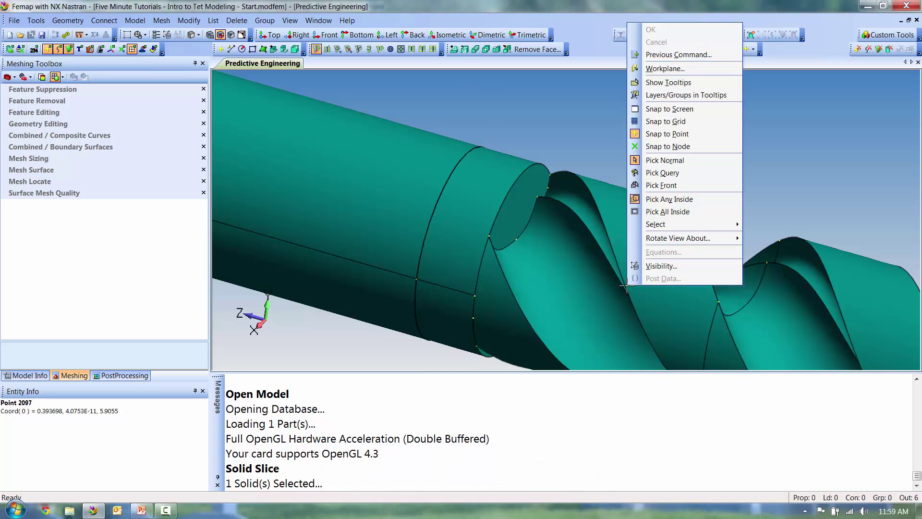
{"action": "left_click", "coordinate": [671, 55]}
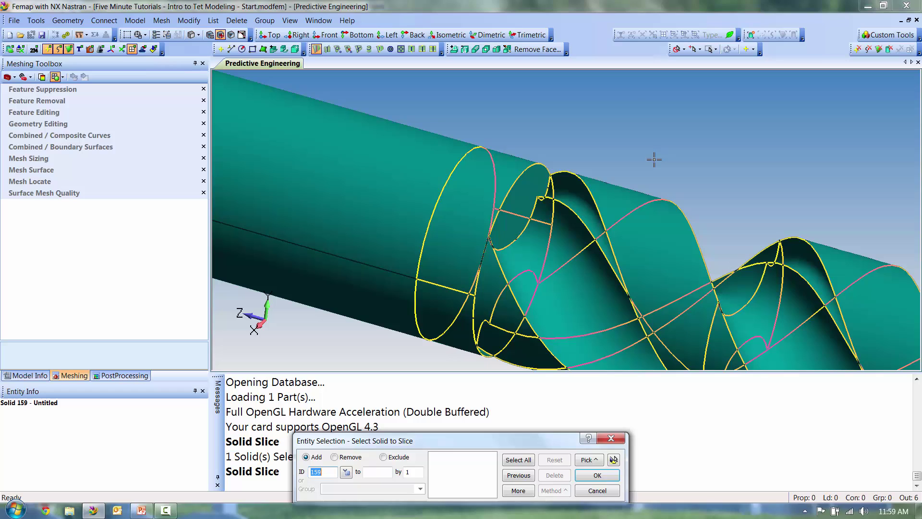
{"action": "key", "text": "Return"}
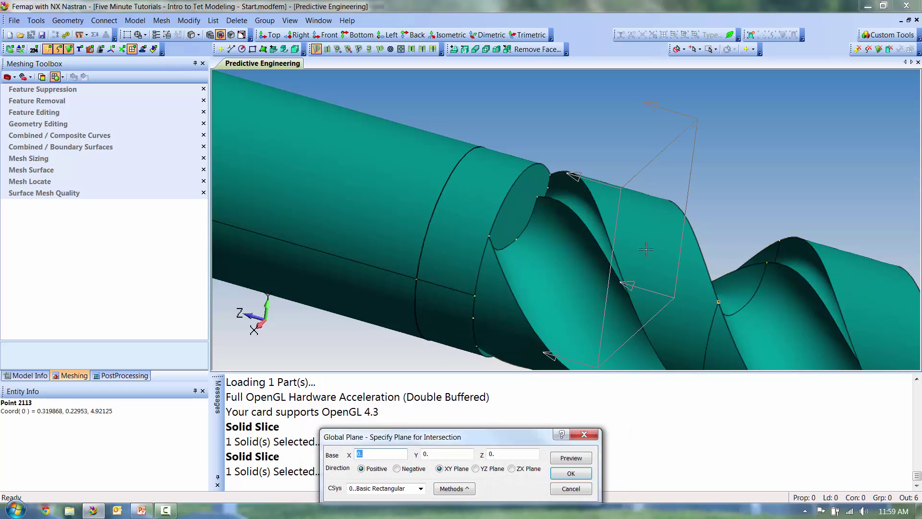
{"action": "left_click", "coordinate": [712, 210]}
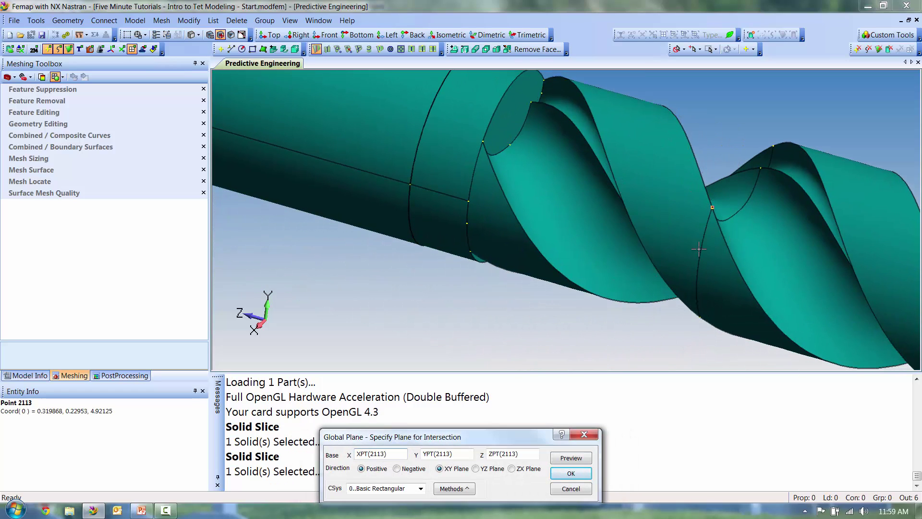
{"action": "left_click", "coordinate": [529, 454]}
{"action": "key", "text": "Return"}
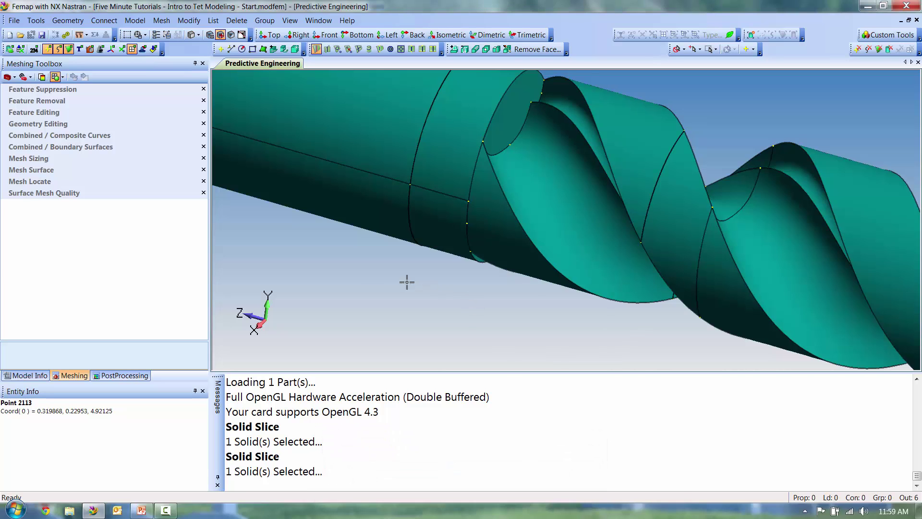
- Show the sliced solids in the model tree and turn on highlighting of selected entities
{"action": "left_click", "coordinate": [27, 375]}
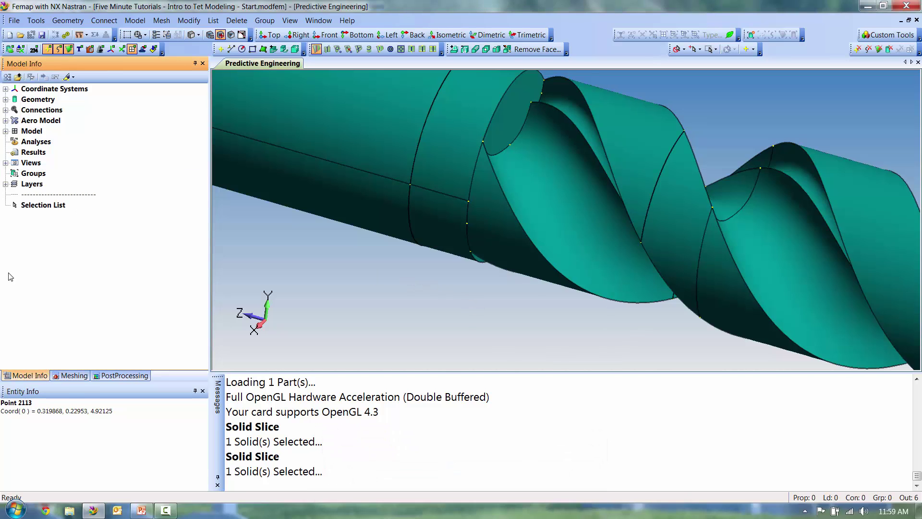
{"action": "left_click", "coordinate": [5, 99]}
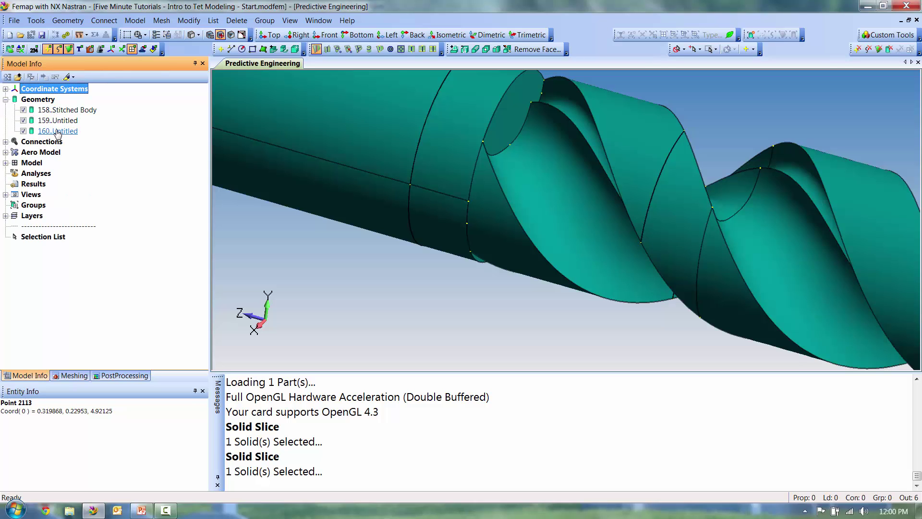
{"action": "scroll", "coordinate": [440, 203], "scroll_direction": "down", "scroll_amount": 4}
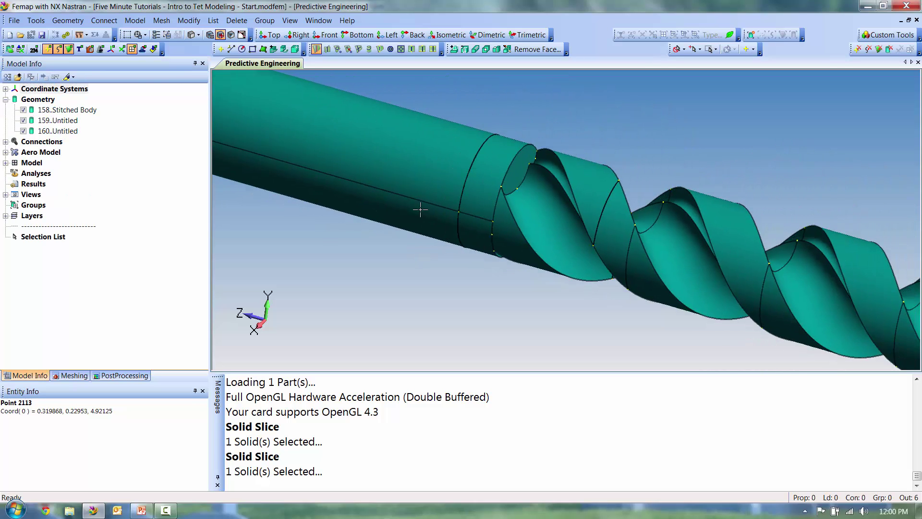
{"action": "scroll", "coordinate": [421, 210], "scroll_direction": "down", "scroll_amount": 1}
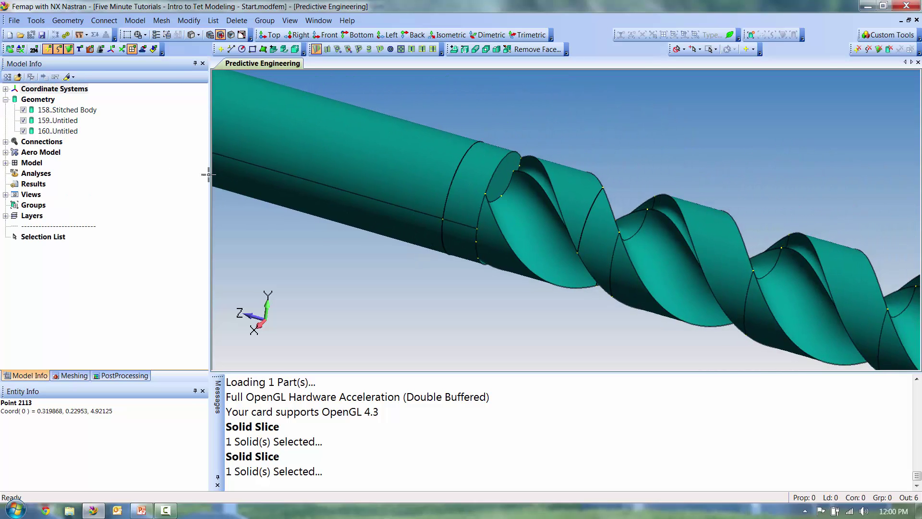
{"action": "left_click", "coordinate": [67, 76]}
- Apply automatic tet mesh sizing to the shank solid (158, Stitched Body) with element size 0.342261
{"action": "left_click", "coordinate": [67, 110]}
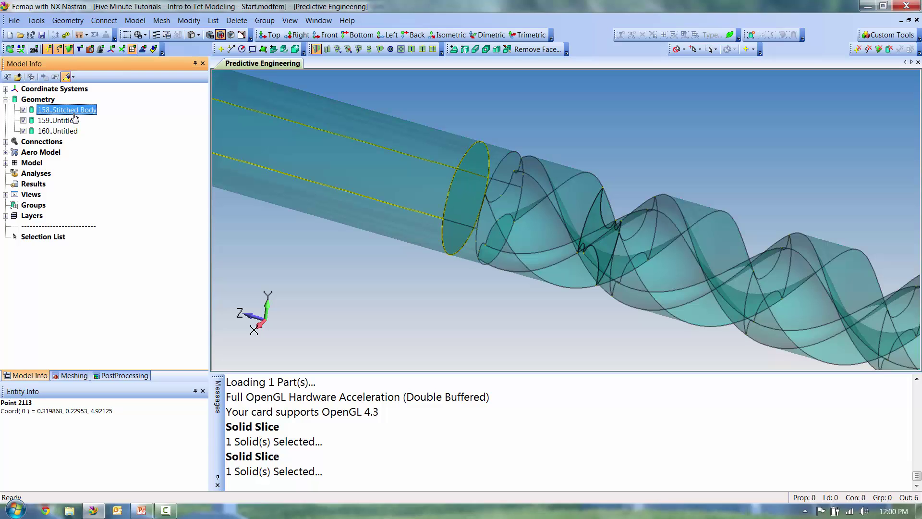
{"action": "right_click", "coordinate": [74, 115]}
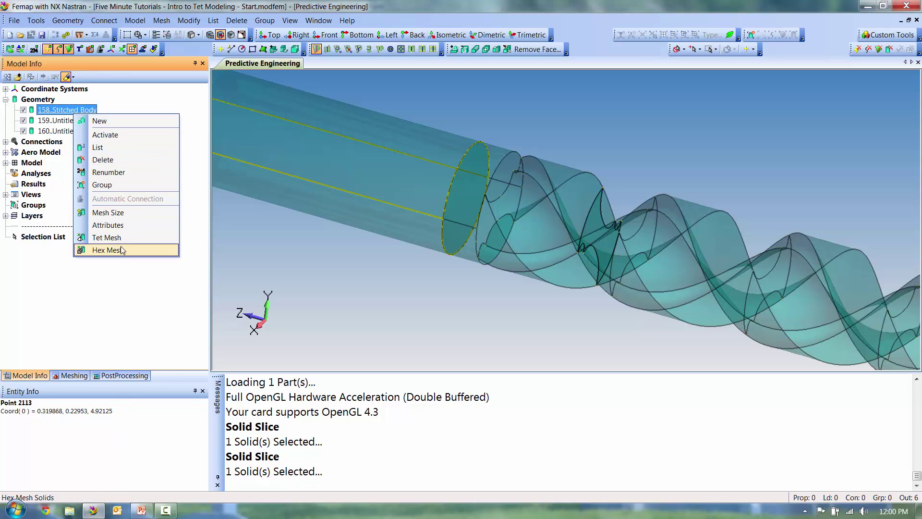
{"action": "left_click", "coordinate": [108, 213]}
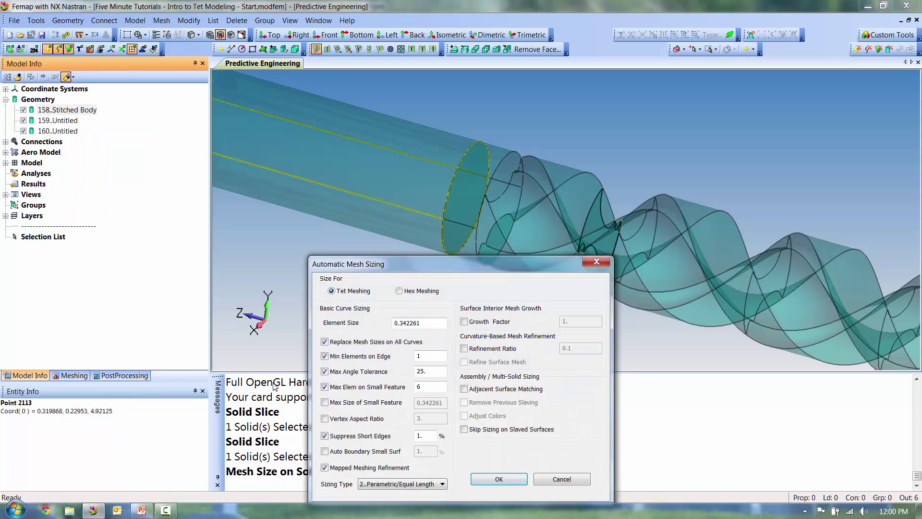
{"action": "left_click", "coordinate": [497, 477]}
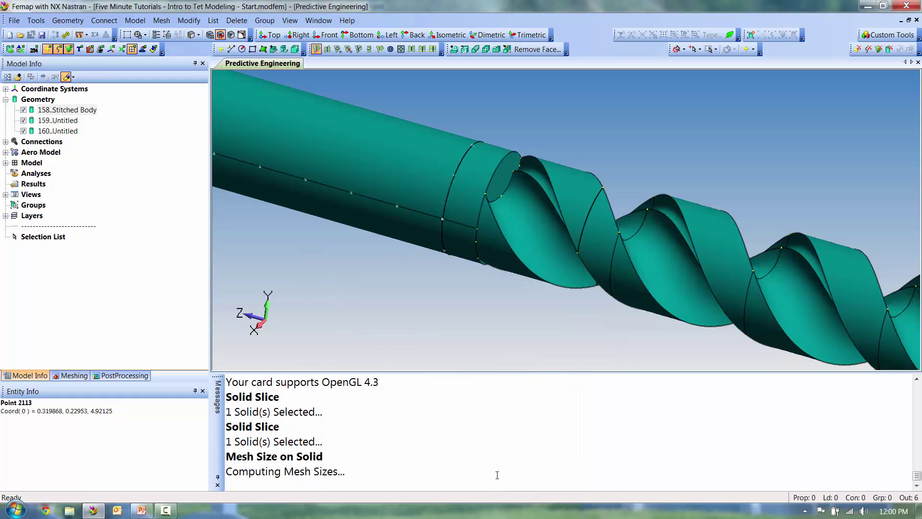
- Apply automatic tet mesh sizing to the middle transition solid (159) with element size 0.0800894
{"action": "left_click", "coordinate": [66, 120]}
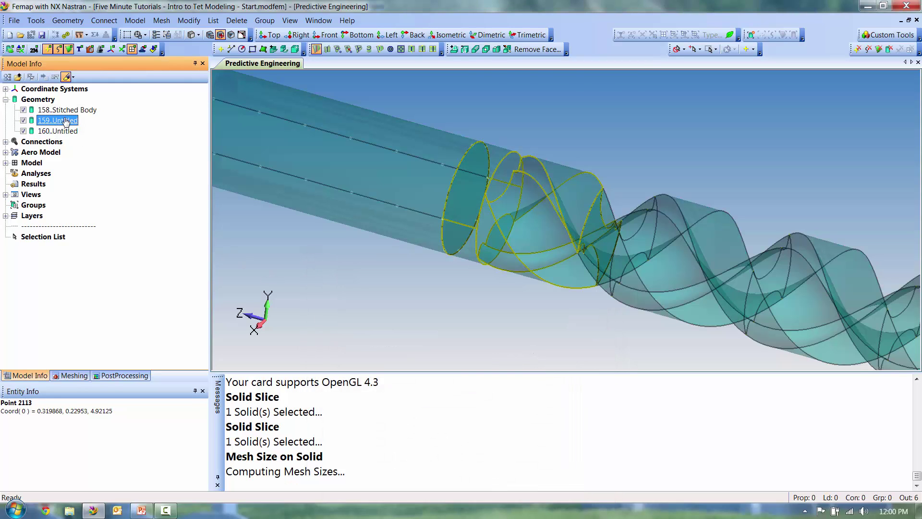
{"action": "right_click", "coordinate": [66, 121]}
{"action": "left_click", "coordinate": [108, 212]}
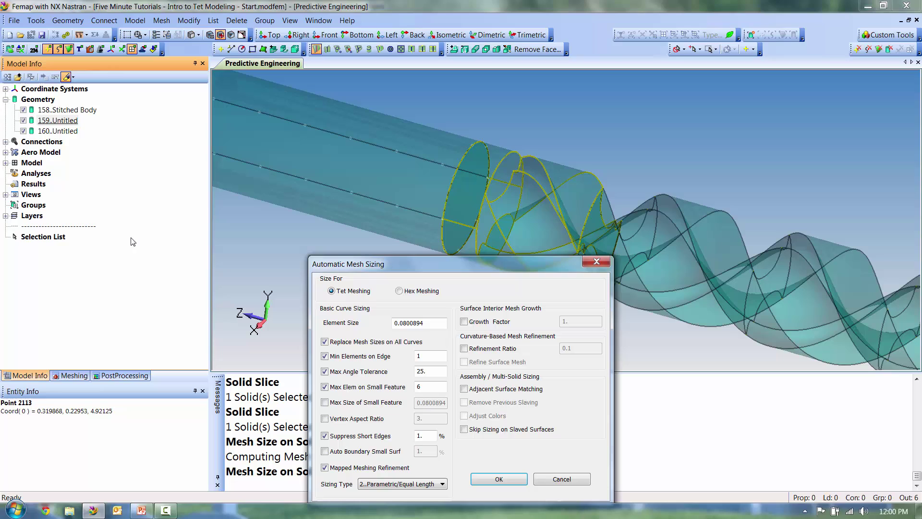
{"action": "left_click", "coordinate": [497, 479]}
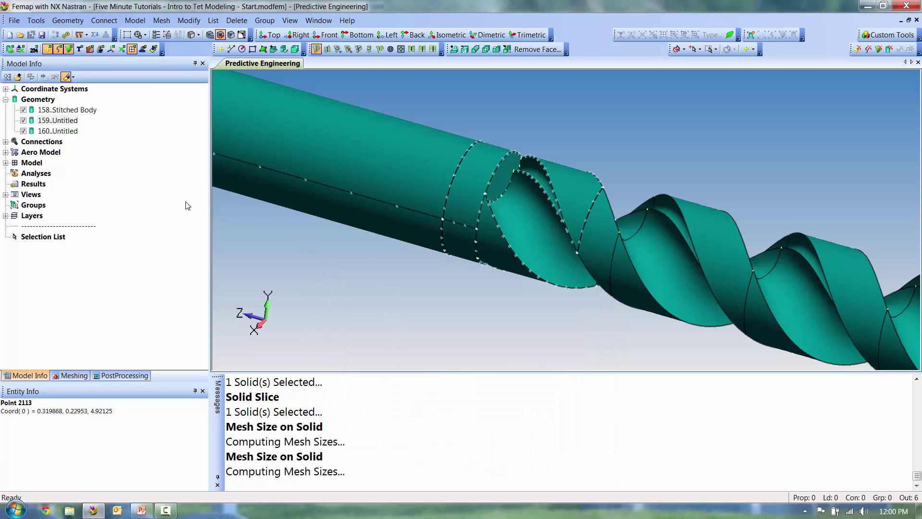
- Apply automatic tet mesh sizing to the fluted end solid (160) with element size 0.130875
{"action": "right_click", "coordinate": [70, 133]}
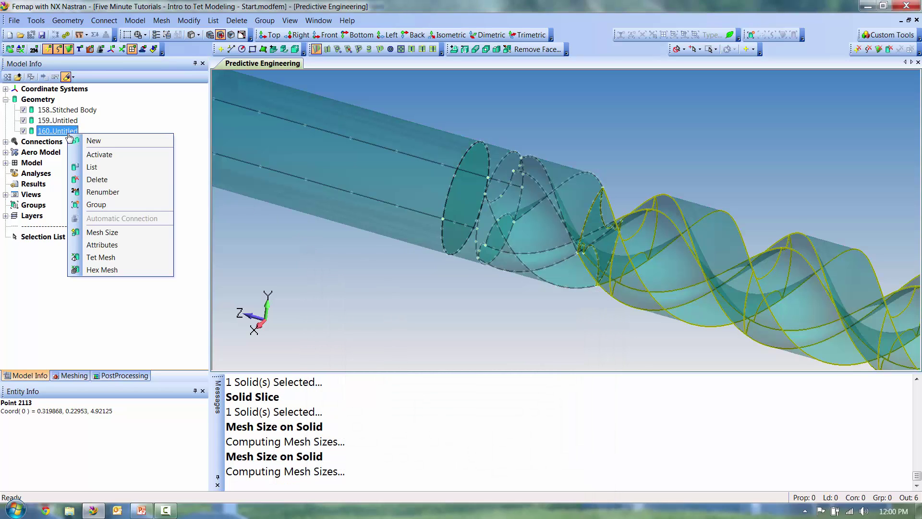
{"action": "left_click", "coordinate": [100, 233]}
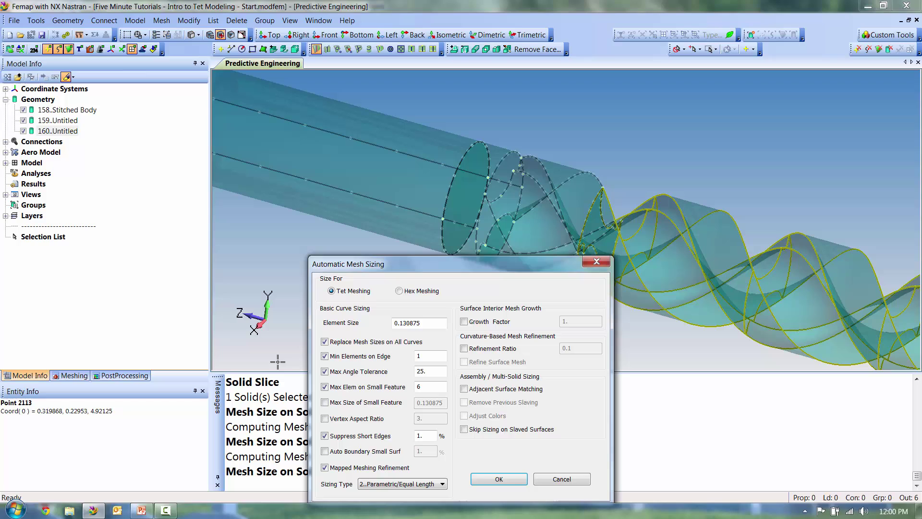
{"action": "left_click", "coordinate": [498, 480]}
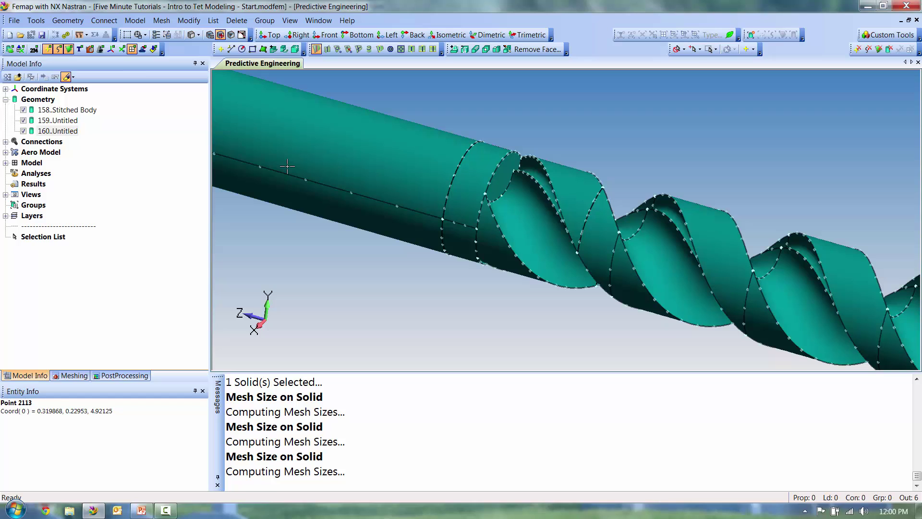
- Run mesh sizing on all three solids with Adjacent Surface Matching on and Replace Mesh Sizes on All Curves off
{"action": "left_click", "coordinate": [86, 110]}
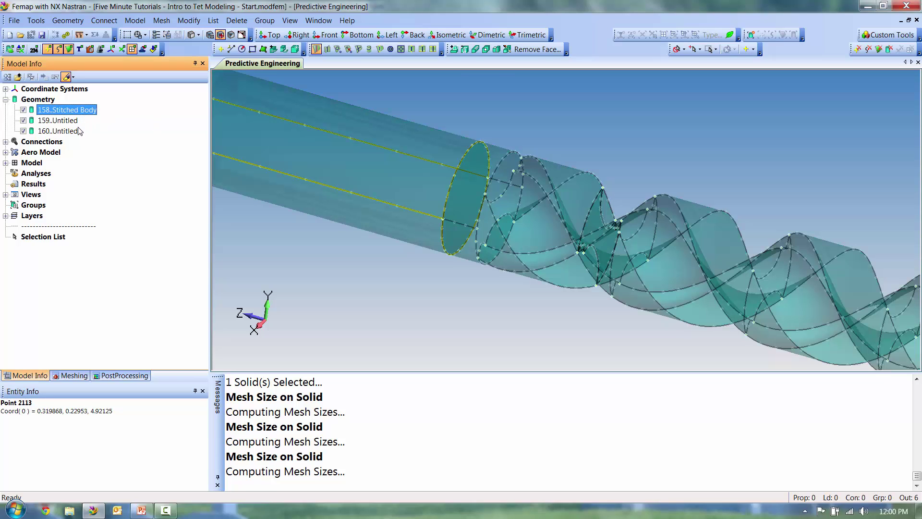
{"action": "left_click", "coordinate": [58, 130], "text": "shift"}
{"action": "right_click", "coordinate": [61, 129]}
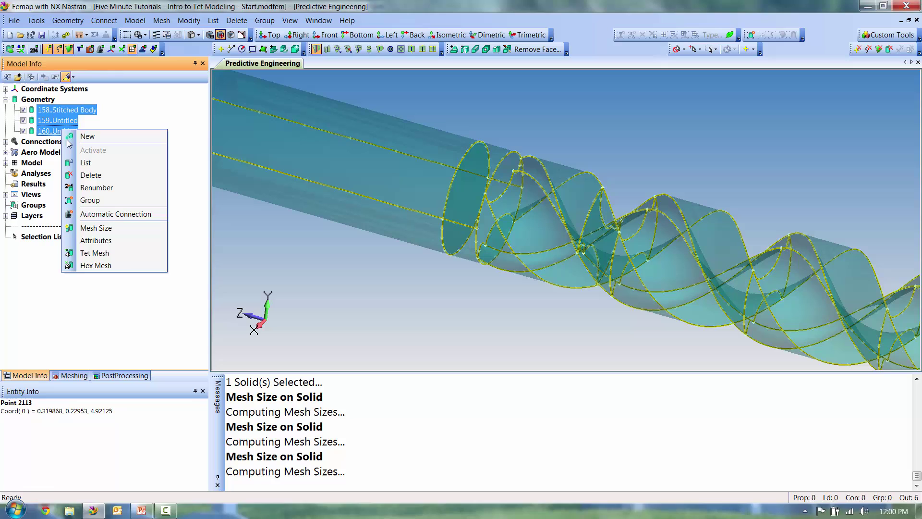
{"action": "left_click", "coordinate": [117, 228]}
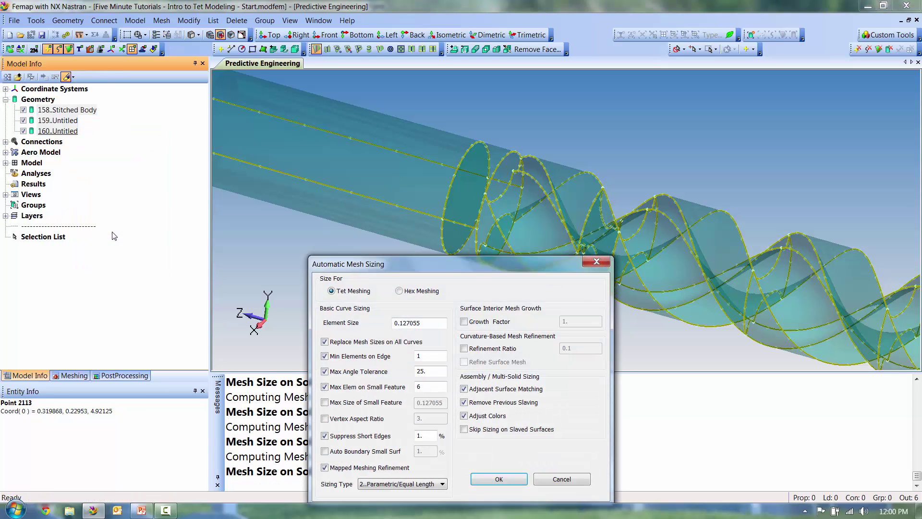
{"action": "left_click", "coordinate": [325, 342]}
{"action": "left_click", "coordinate": [499, 479]}
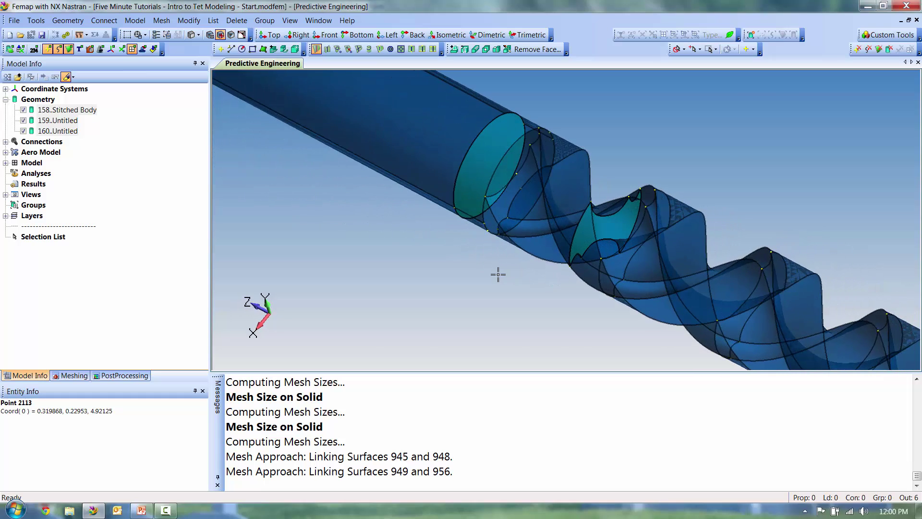
- Tet mesh all three solids with AISI 4340 Steel loaded from the material library, and turn off the surface display
{"action": "middle_click_drag", "start_coordinate": [551, 274], "coordinate": [469, 161]}
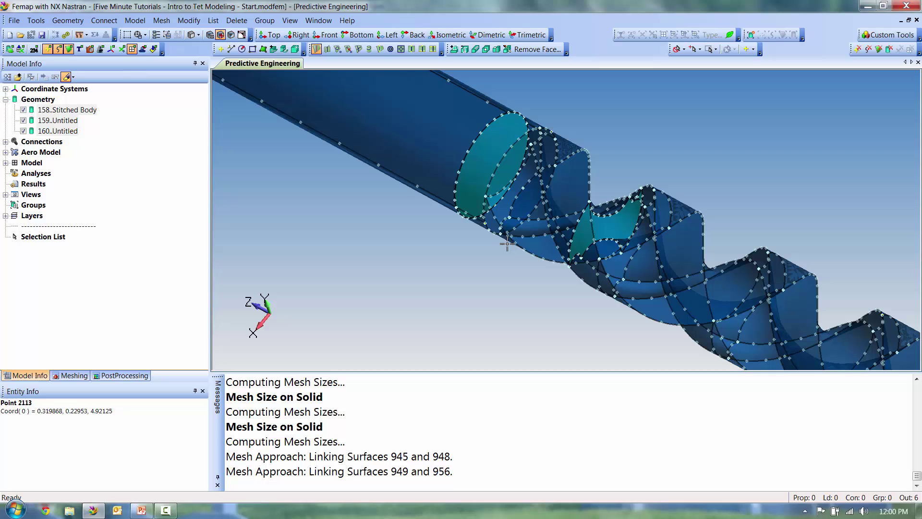
{"action": "middle_click_drag", "start_coordinate": [470, 205], "coordinate": [488, 197]}
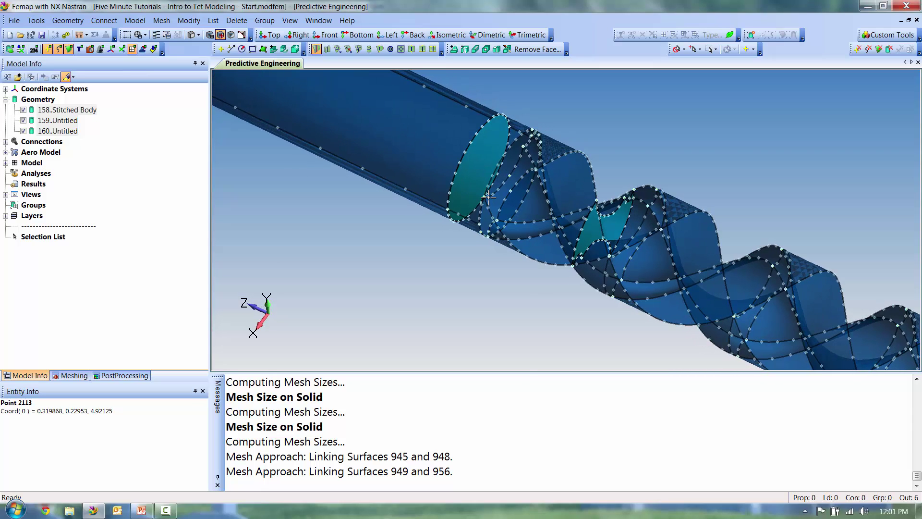
{"action": "left_click", "coordinate": [58, 130]}
{"action": "left_click", "coordinate": [67, 110], "text": "shift"}
{"action": "right_click", "coordinate": [59, 121]}
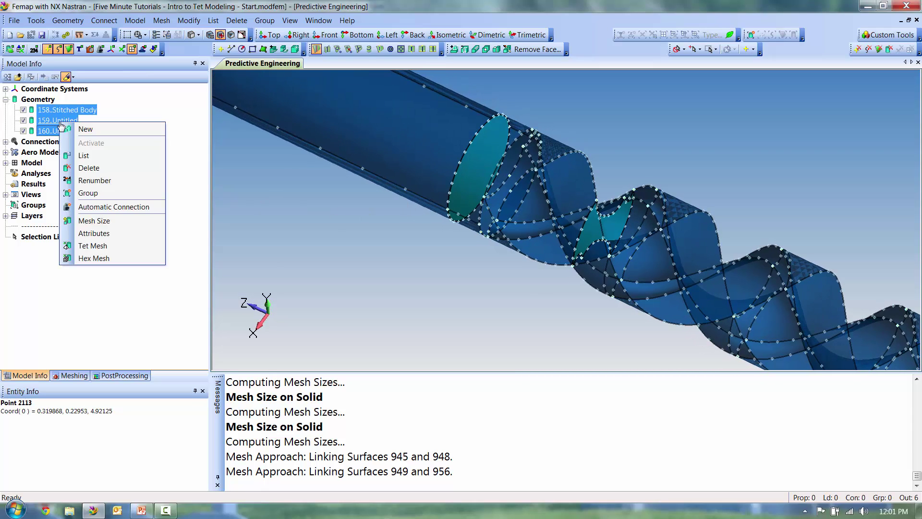
{"action": "left_click", "coordinate": [97, 245]}
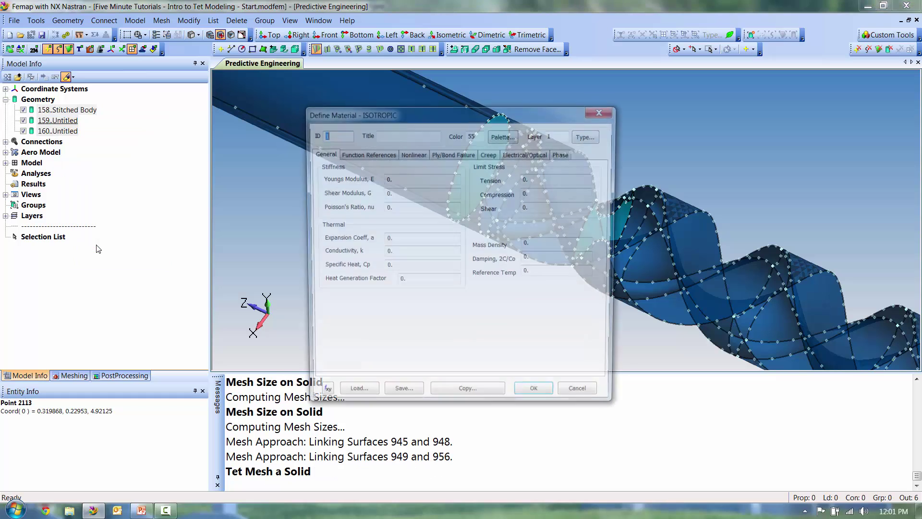
{"action": "left_click", "coordinate": [352, 398]}
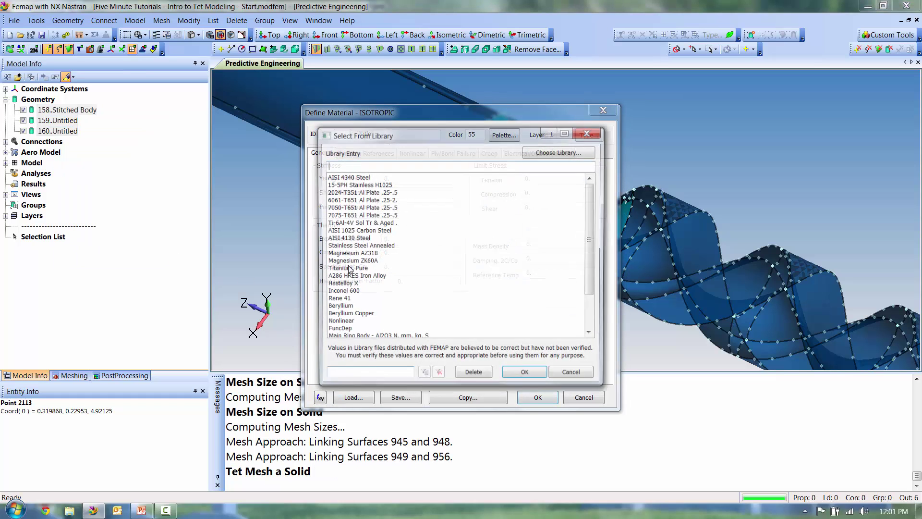
{"action": "left_click", "coordinate": [346, 177]}
{"action": "left_click", "coordinate": [526, 375]}
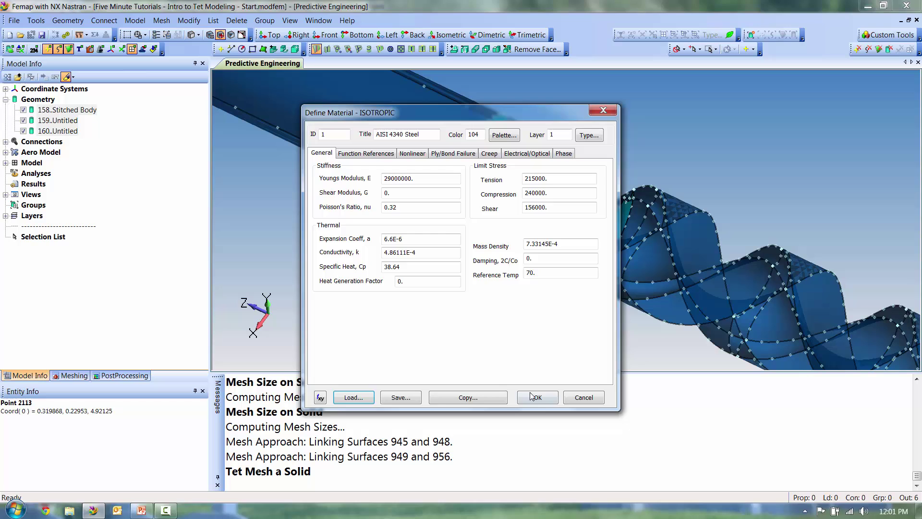
{"action": "left_click", "coordinate": [534, 396]}
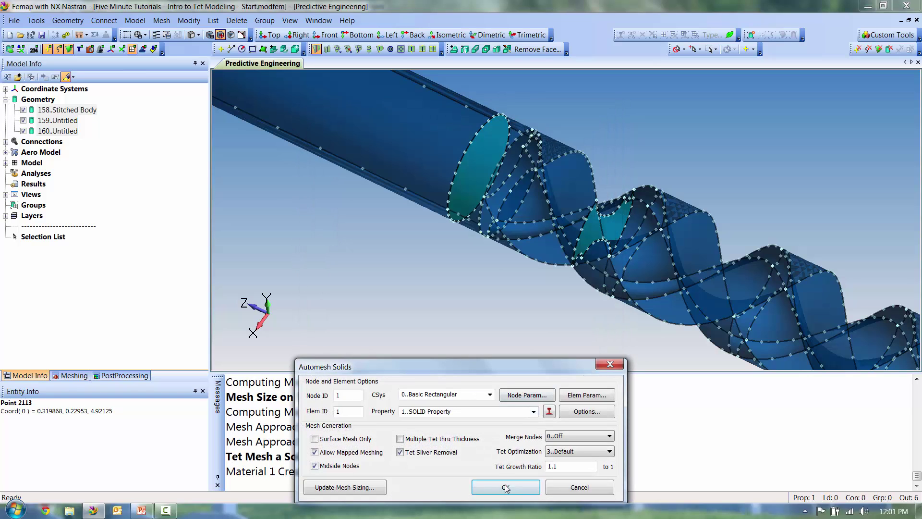
{"action": "left_click", "coordinate": [505, 487]}
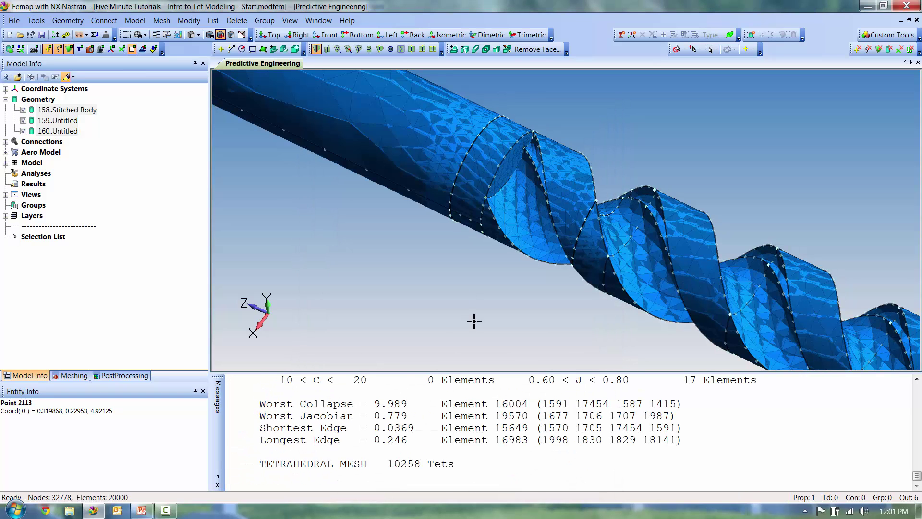
{"action": "left_click", "coordinate": [69, 49]}
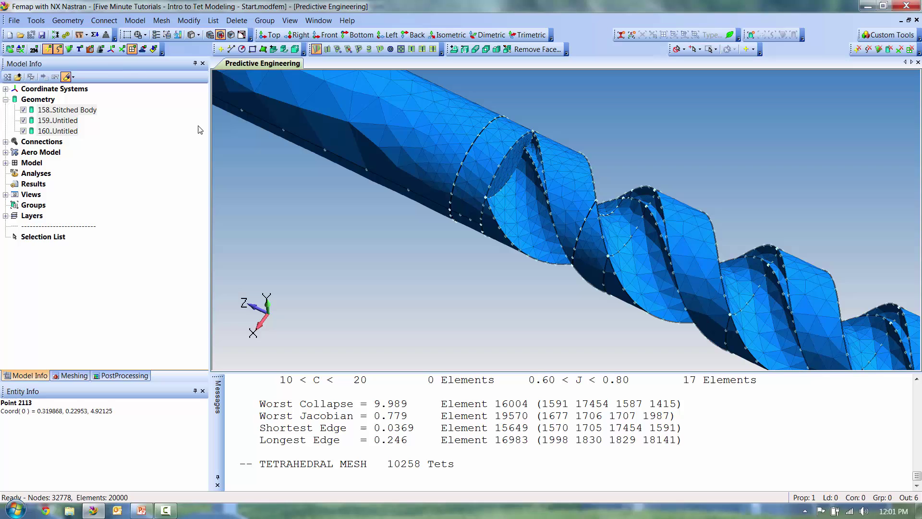
- Check all nodes for coincidence with the Merge action and Safe Merge on, and preview the coincident nodes
{"action": "left_click", "coordinate": [36, 21]}
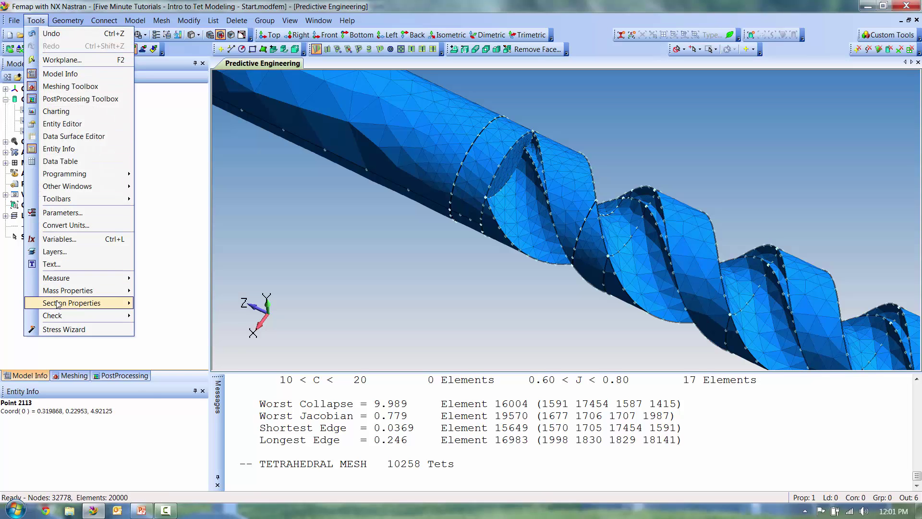
{"action": "mouse_move", "coordinate": [65, 316]}
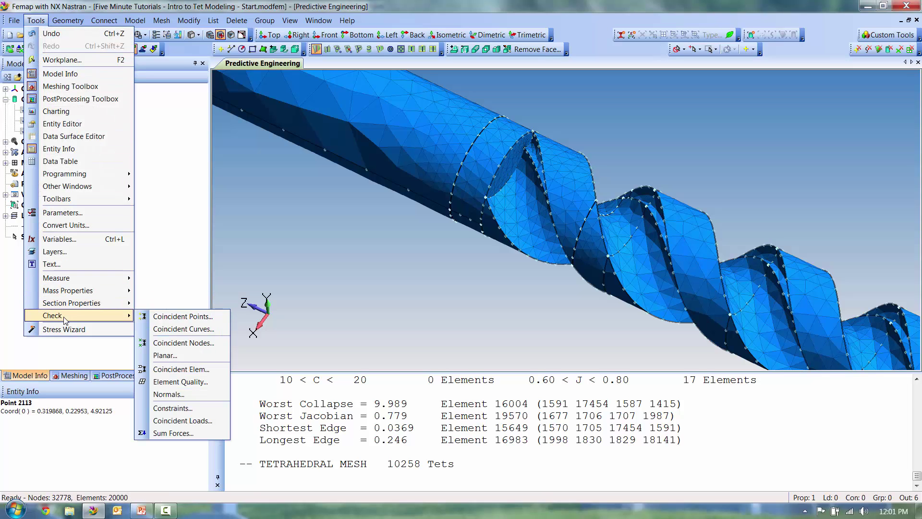
{"action": "left_click", "coordinate": [199, 343]}
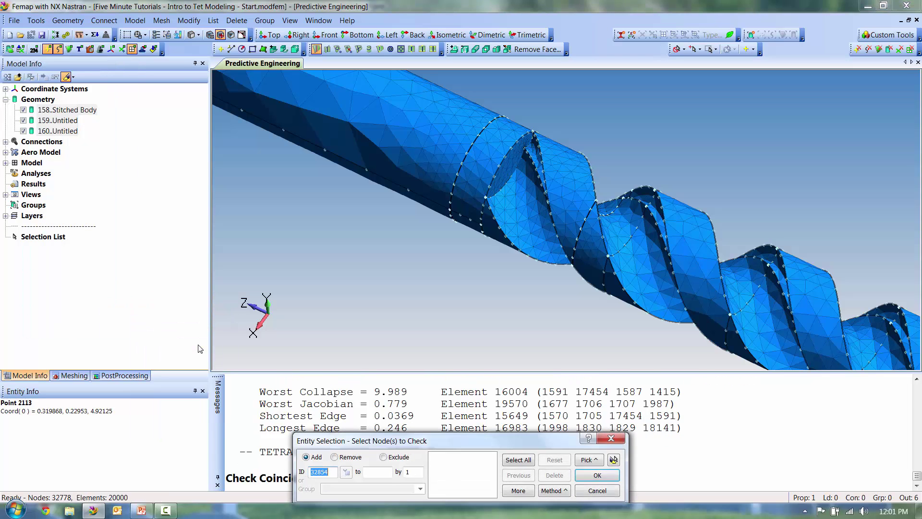
{"action": "left_click", "coordinate": [513, 460]}
{"action": "left_click", "coordinate": [595, 475]}
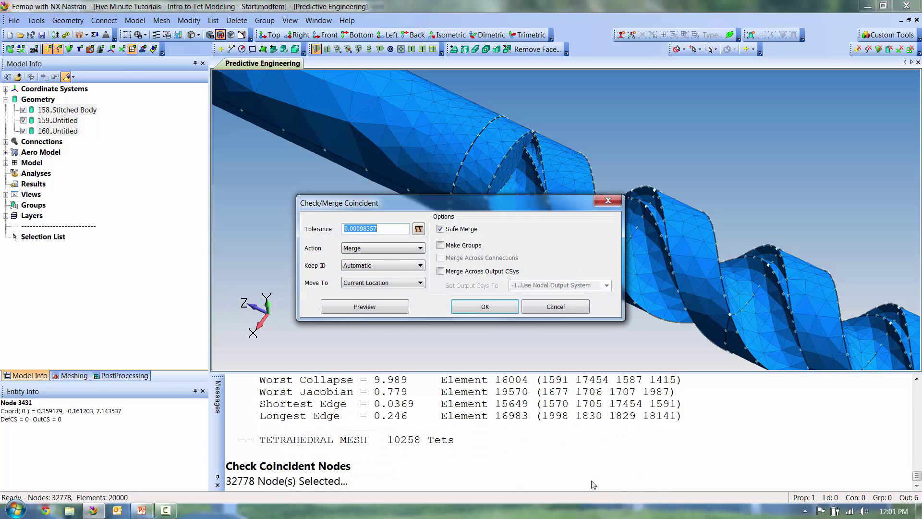
{"action": "left_click", "coordinate": [396, 310]}
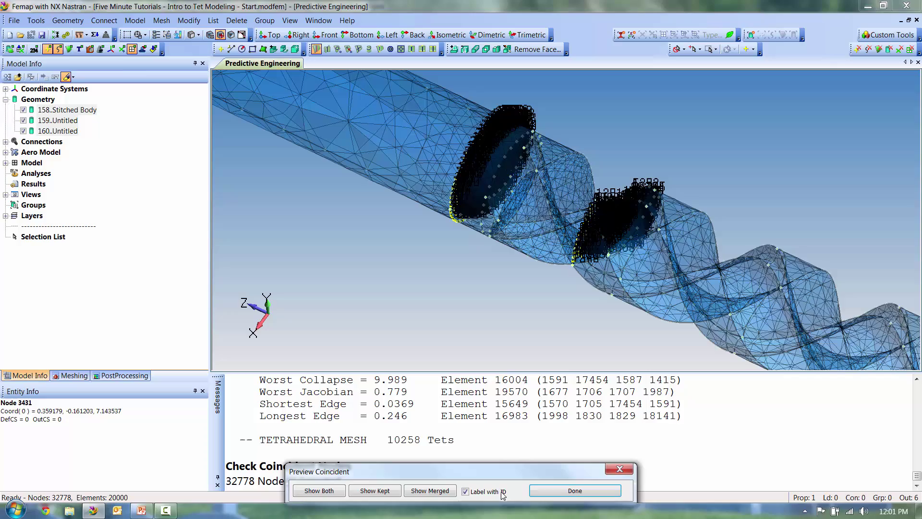
- Turn off the ID labels in the preview, examine the nodes at the two interfaces, and merge the coincident nodes
{"action": "left_click", "coordinate": [465, 491]}
{"action": "middle_click_drag", "start_coordinate": [481, 230], "coordinate": [485, 192]}
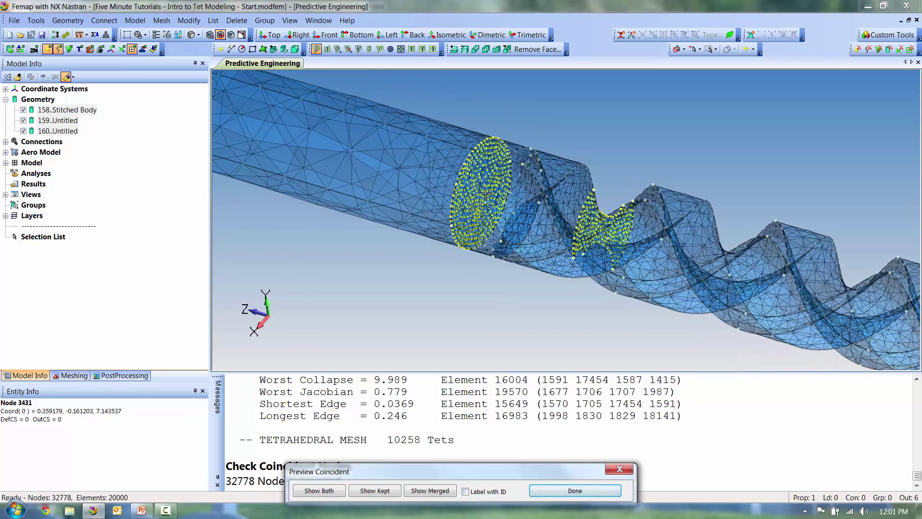
{"action": "middle_click_drag", "start_coordinate": [596, 237], "coordinate": [620, 245]}
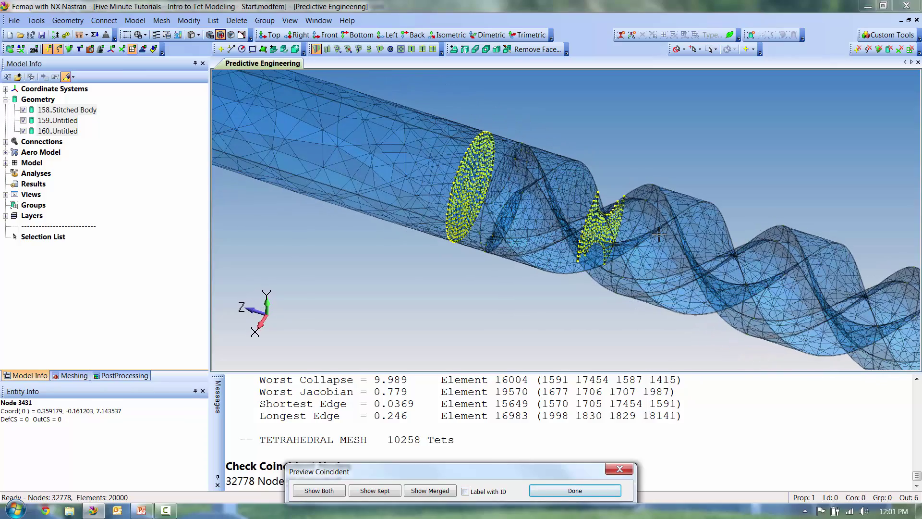
{"action": "left_click", "coordinate": [596, 490]}
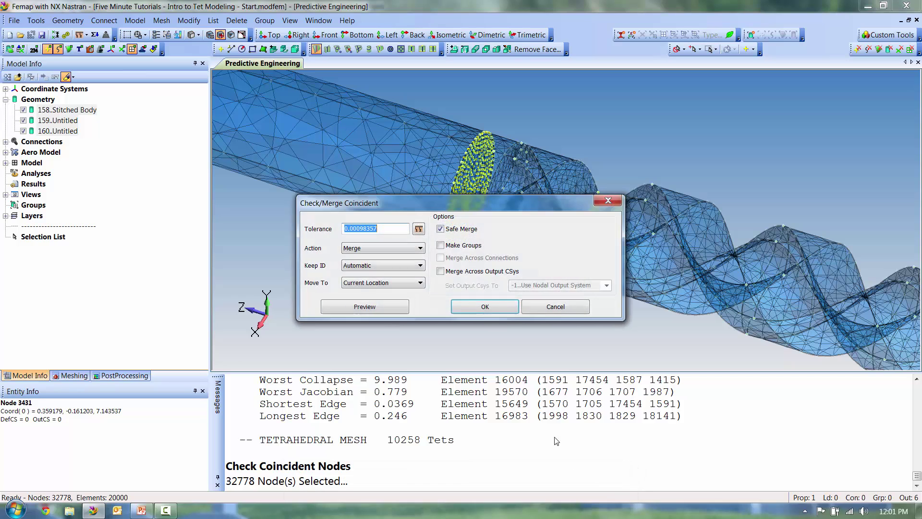
{"action": "left_click", "coordinate": [483, 306]}
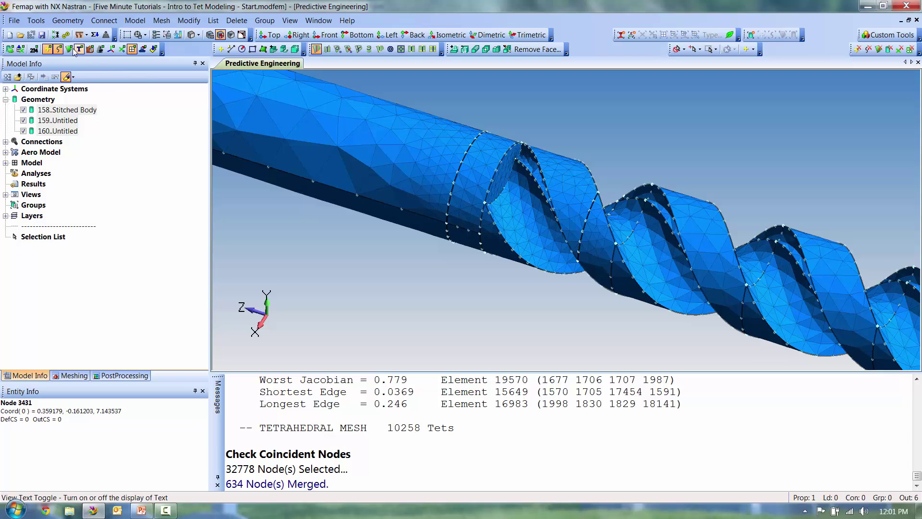
- Turn off the display of curves and points to show only the mesh of the whole drill bit
{"action": "left_click", "coordinate": [59, 49]}
{"action": "left_click", "coordinate": [48, 49]}
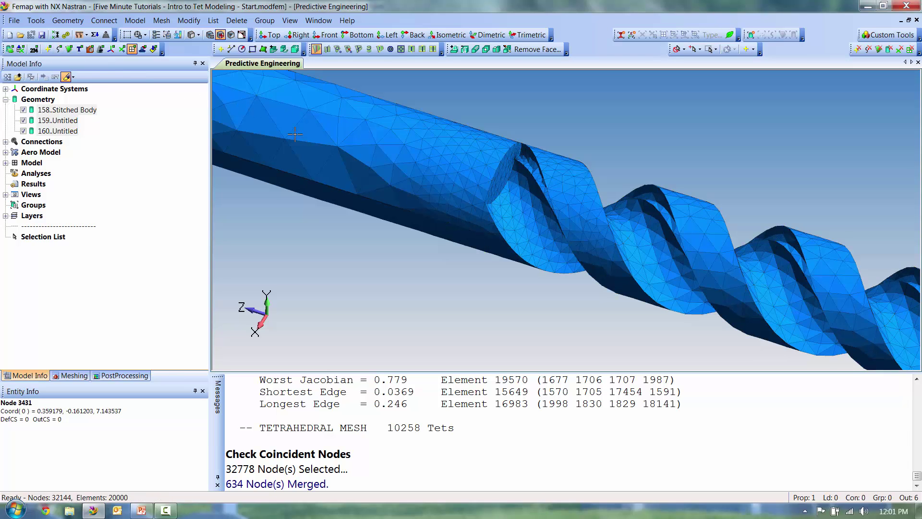
{"action": "key", "text": "ctrl+a"}
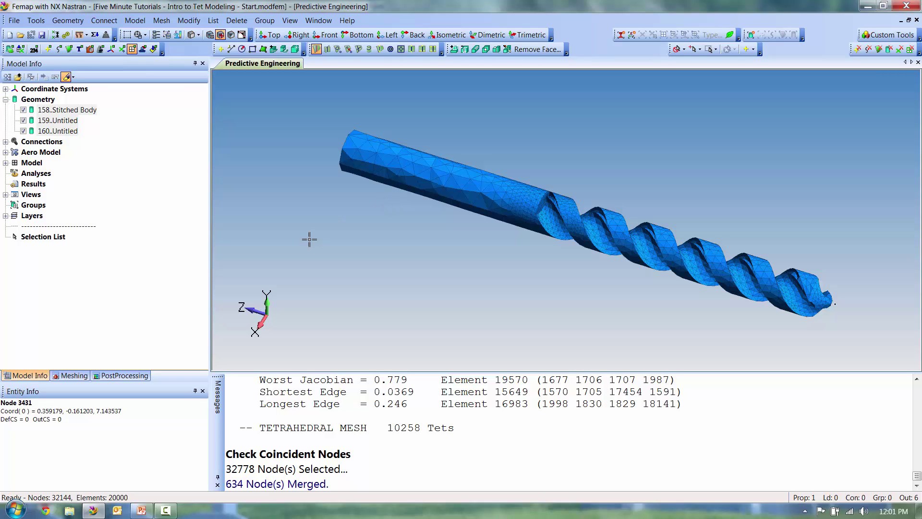
{"action": "left_click", "coordinate": [142, 510]}
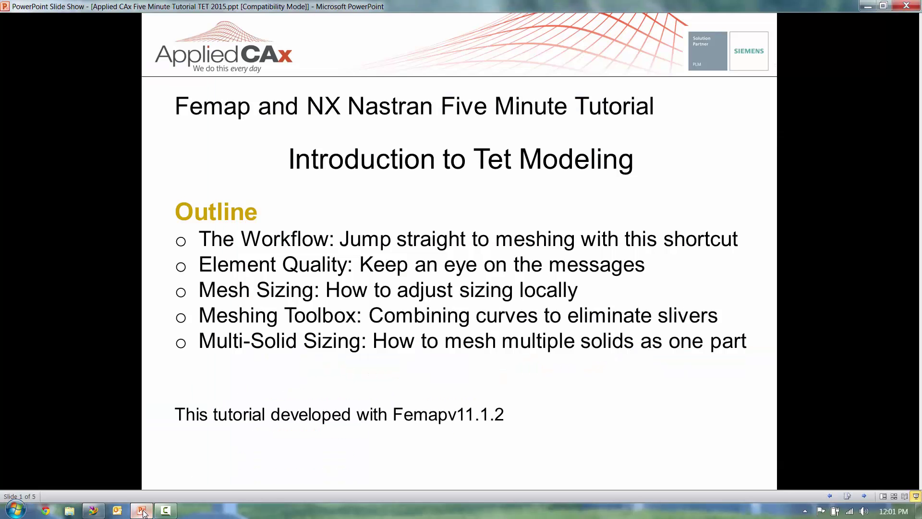
{"action": "left_click", "coordinate": [222, 396]}
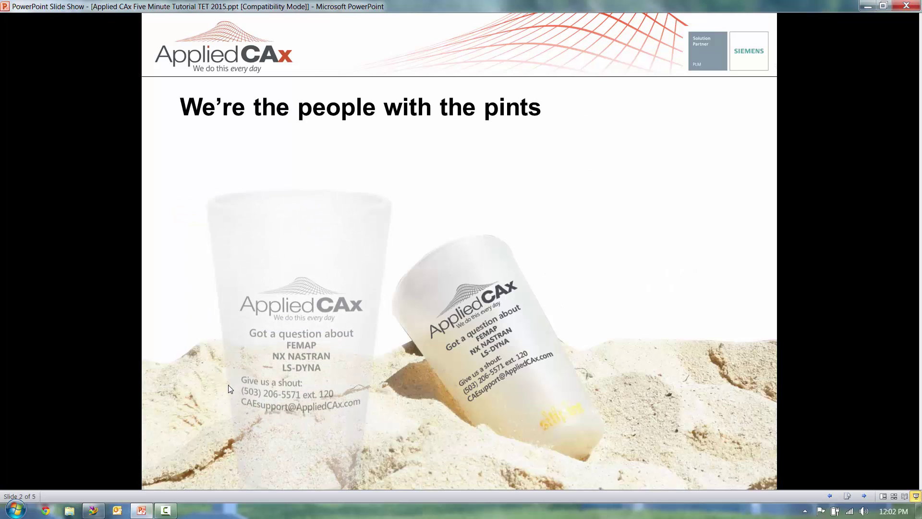
{"action": "left_click", "coordinate": [229, 384]}
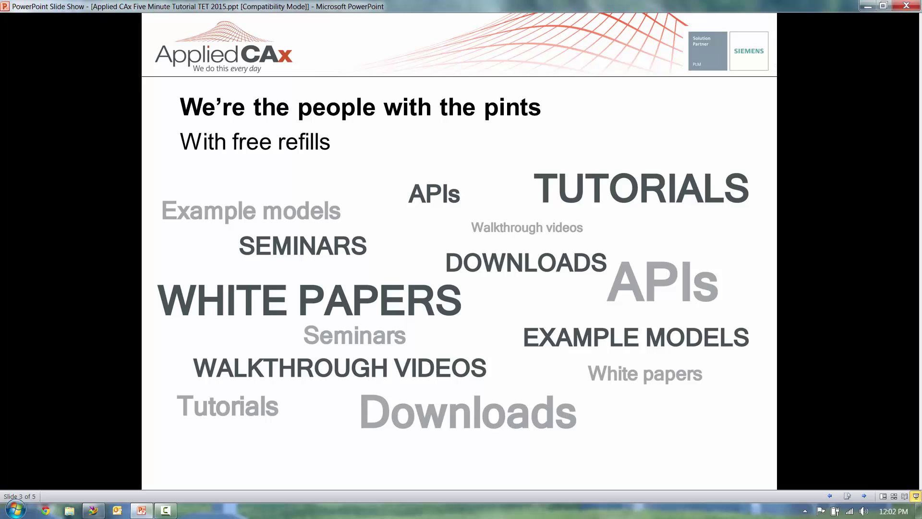
{"action": "key", "text": "Right"}
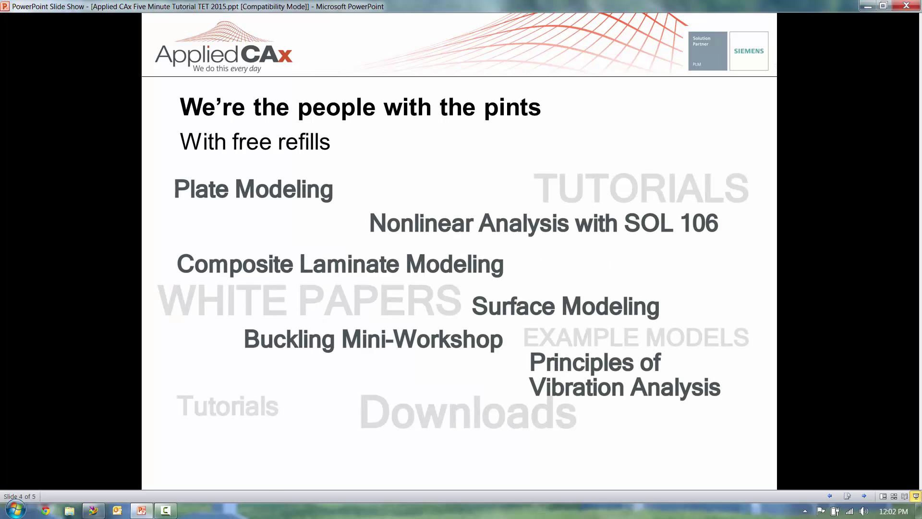
{"action": "key", "text": "Right"}
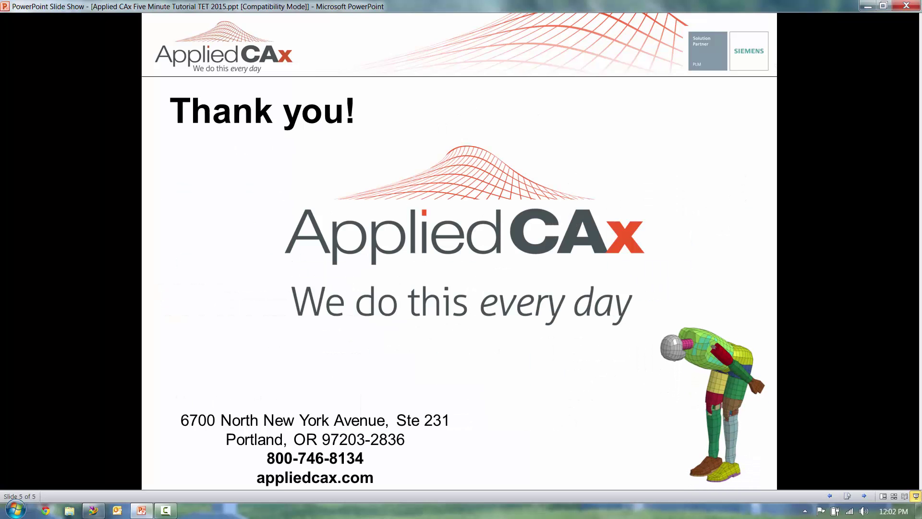